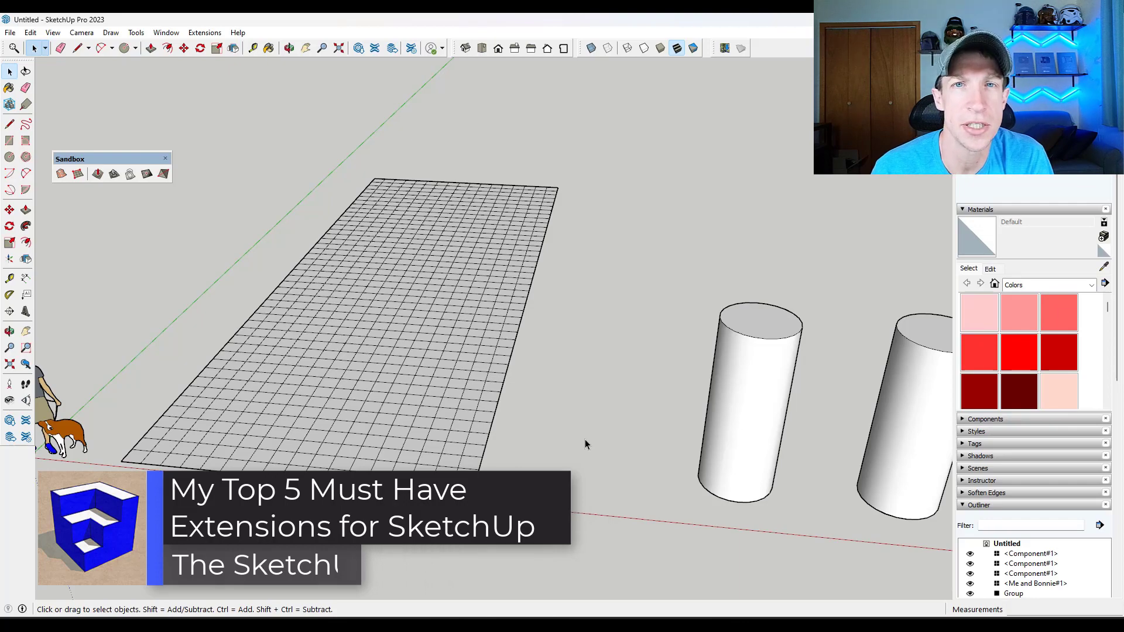
Step: Open the rectangular grid group for editing so that its individual edges and faces can be selected
mouse_move(586, 445)
middle_down()
mouse_move(291, 449)
mouse_move(293, 435)
middle_up()
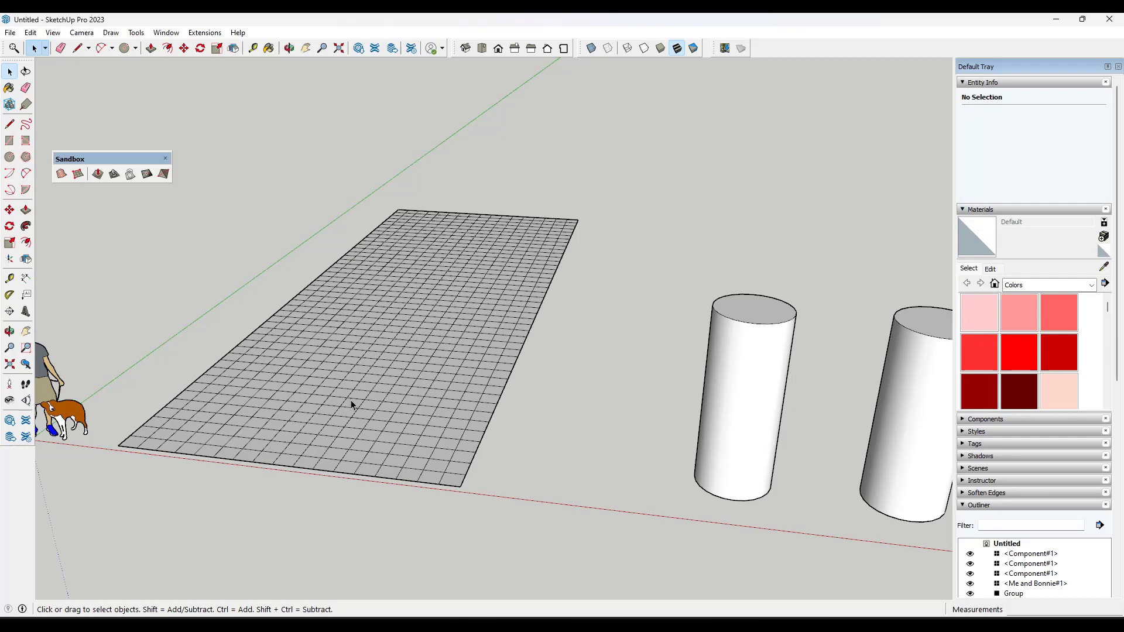
middle_drag(383, 393, 409, 378)
scroll(409, 378, down, 2)
scroll(355, 364, up, 2)
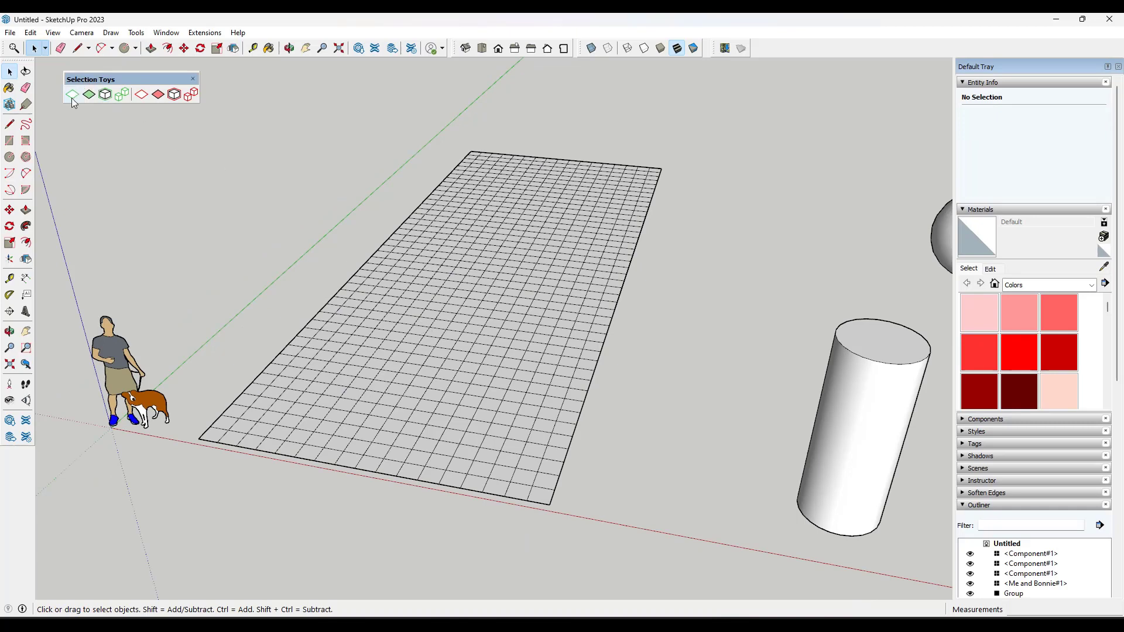
double_click(454, 340)
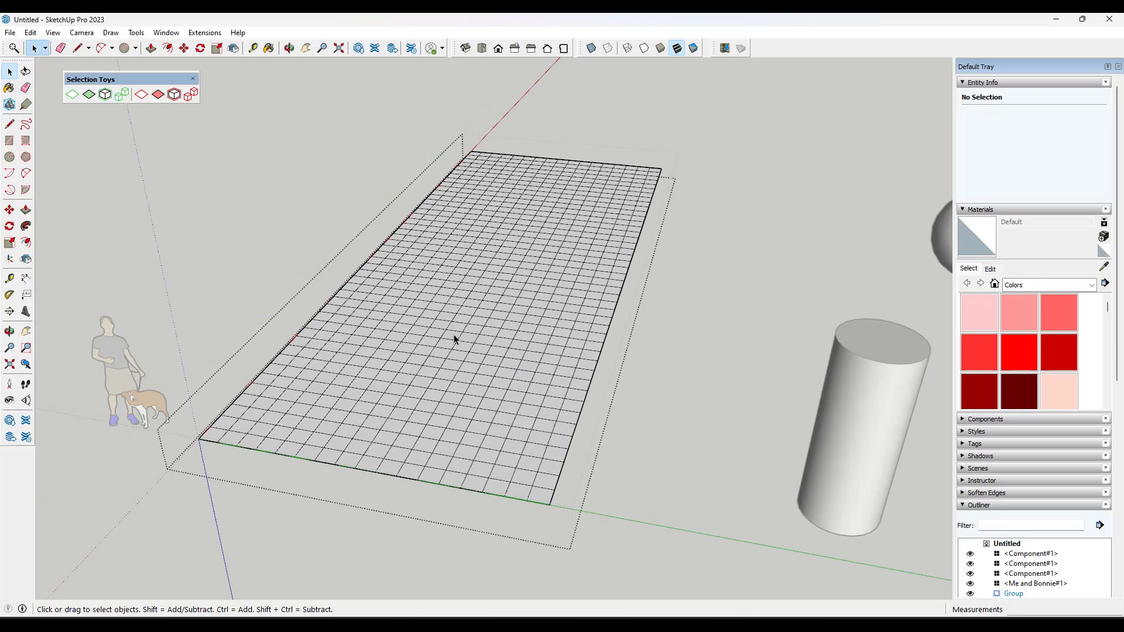
middle_drag(444, 321, 459, 369)
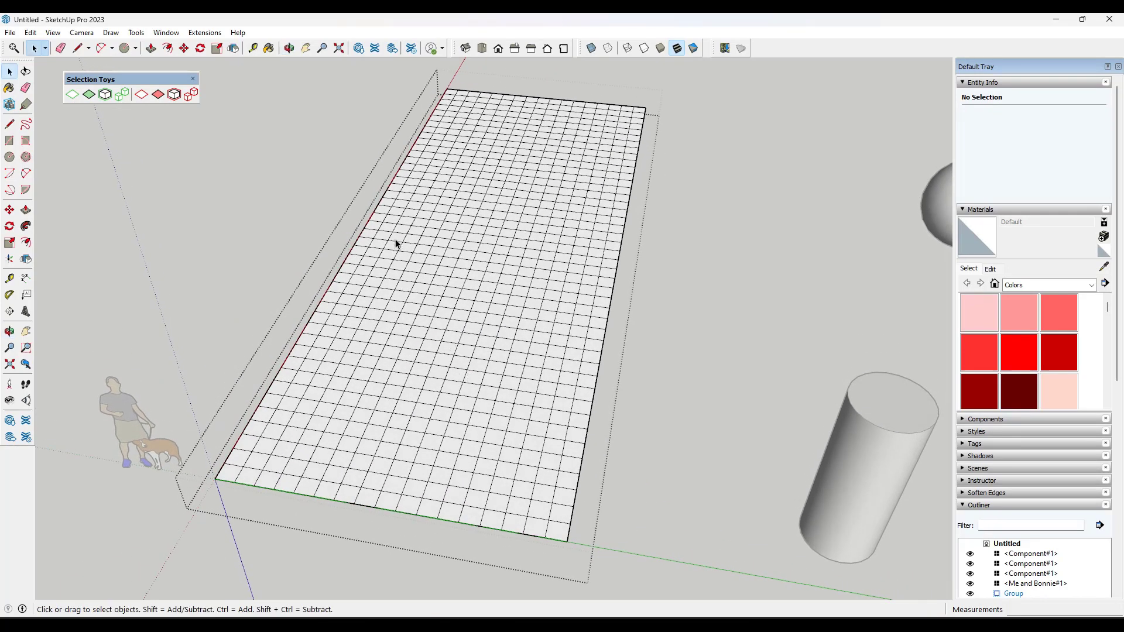
drag(154, 84, 139, 80)
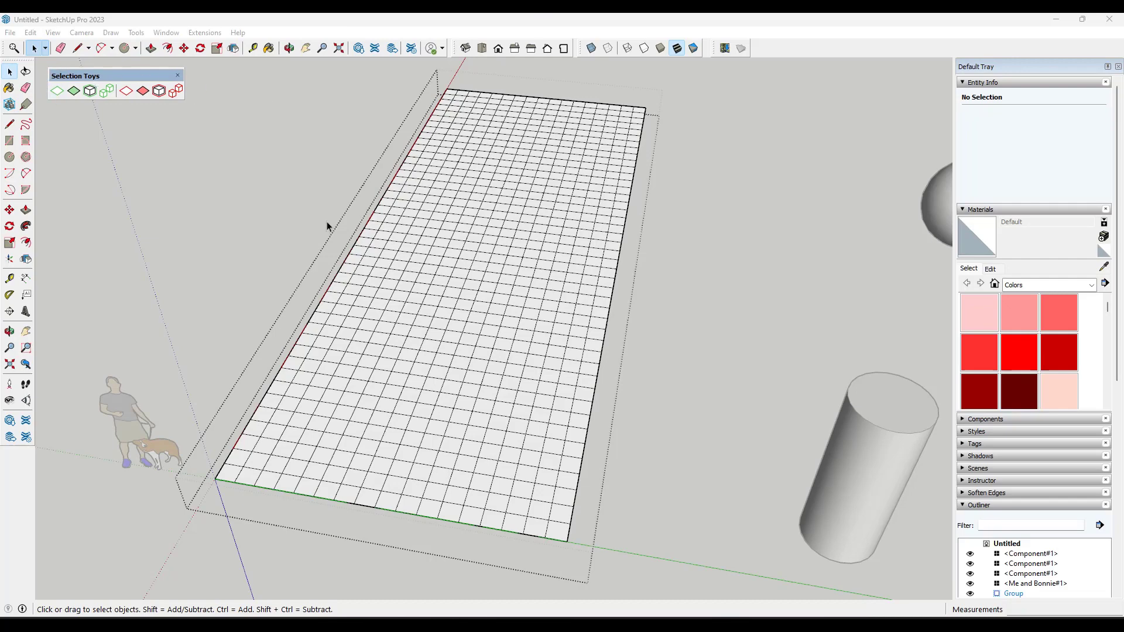
Step: Select a block of cells in the middle of the grid and restrict the selection to edges only
drag(367, 221, 591, 393)
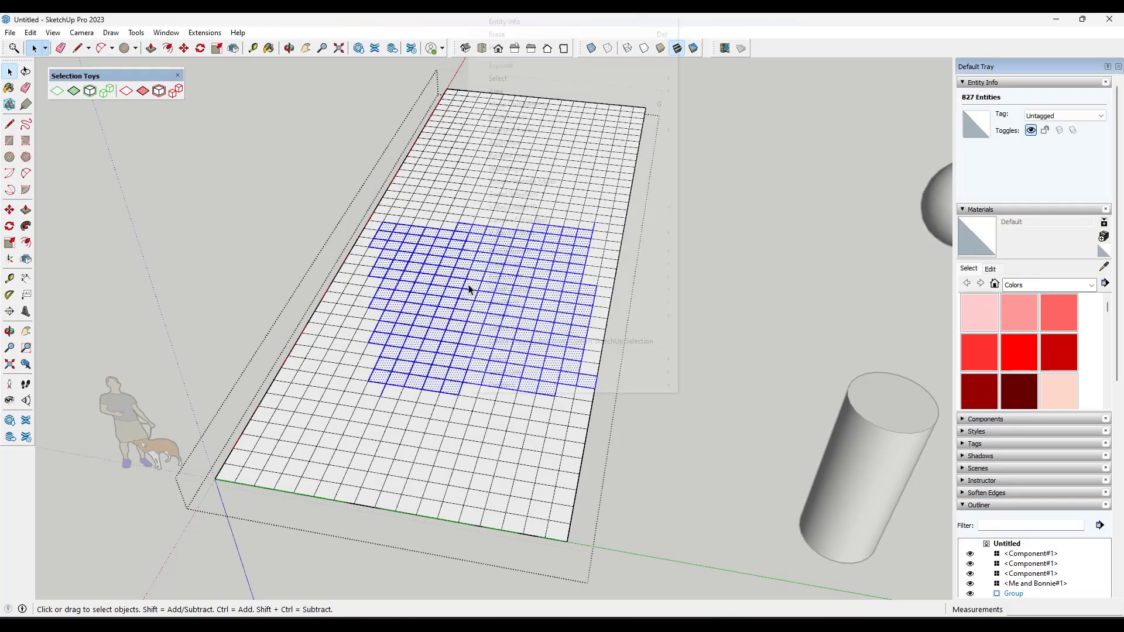
right_click(469, 289)
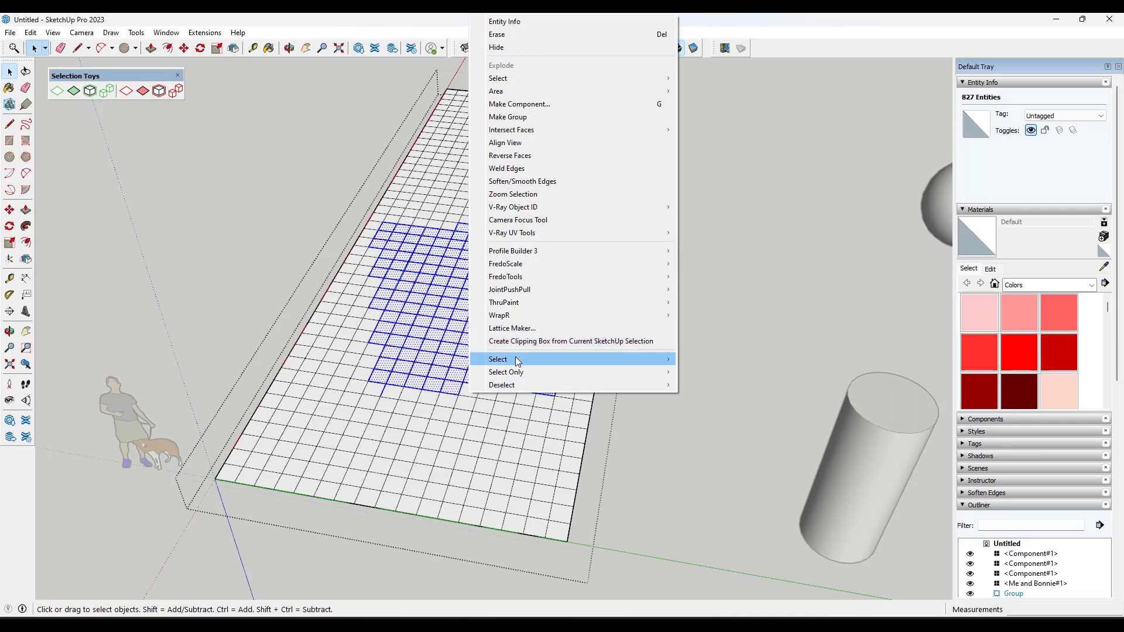
mouse_move(519, 371)
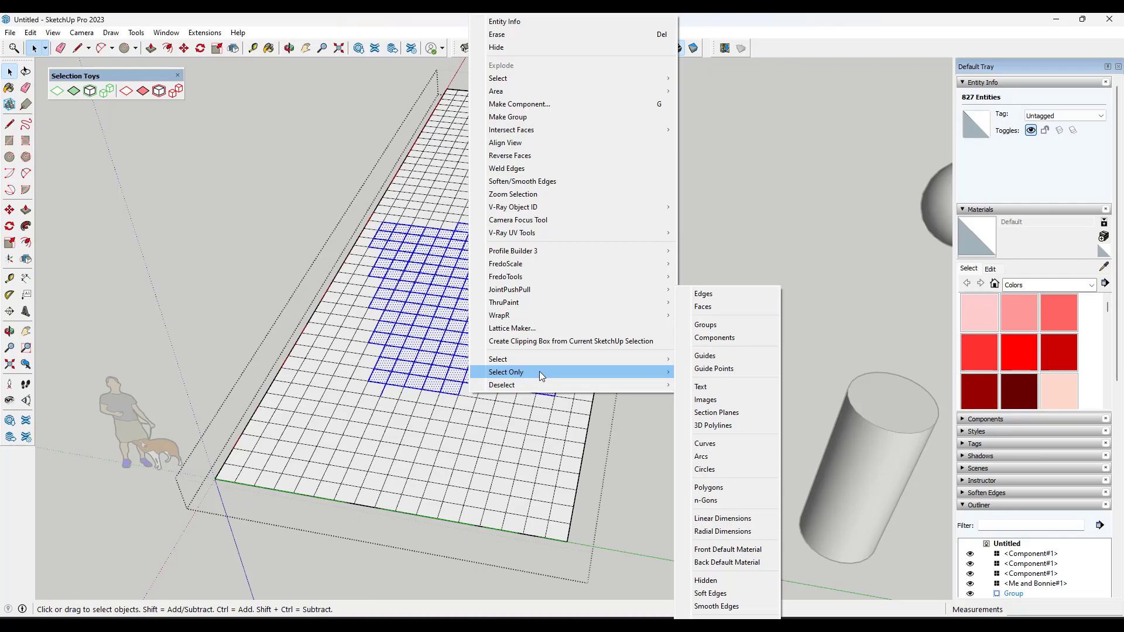
click(705, 295)
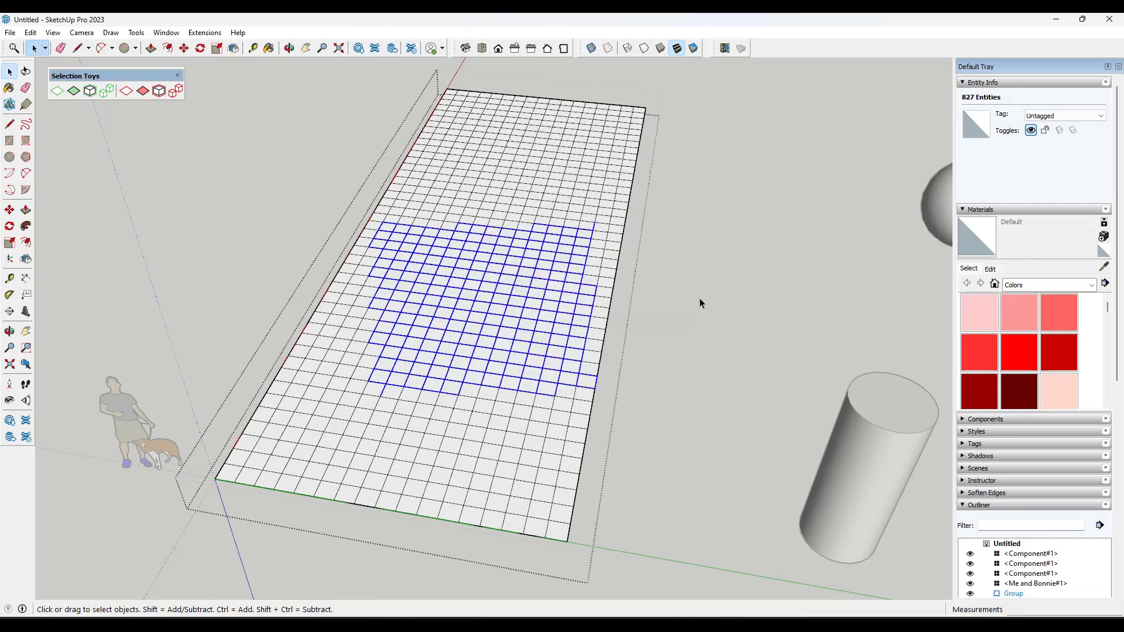
Step: Select another block of grid cells and reduce the selection to only the edges along its outer boundary
right_click(473, 264)
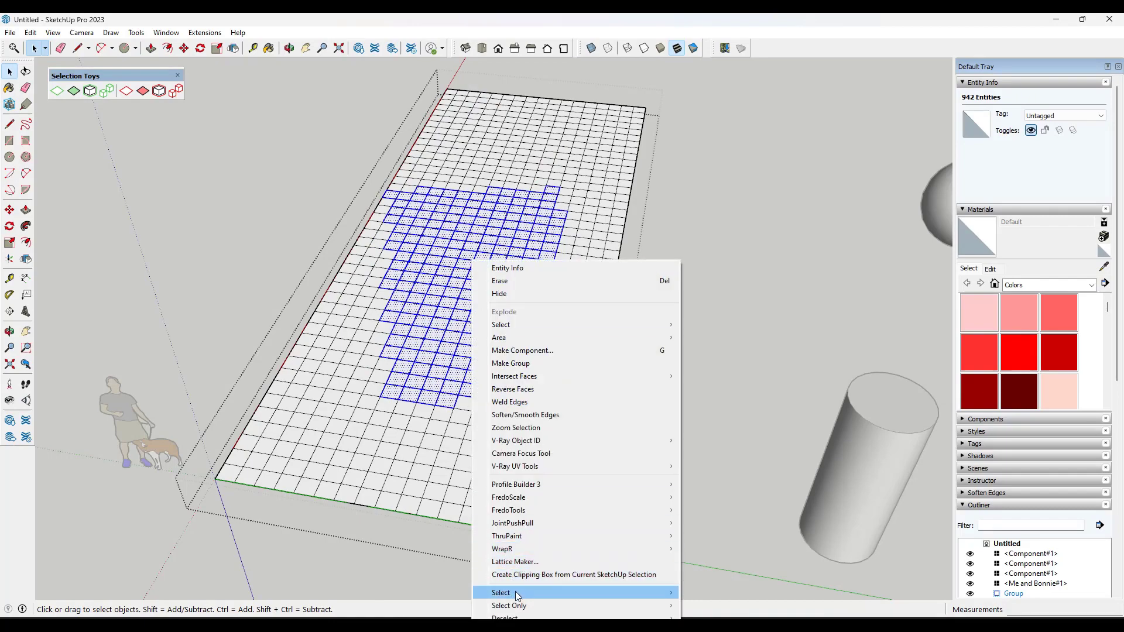
mouse_move(518, 596)
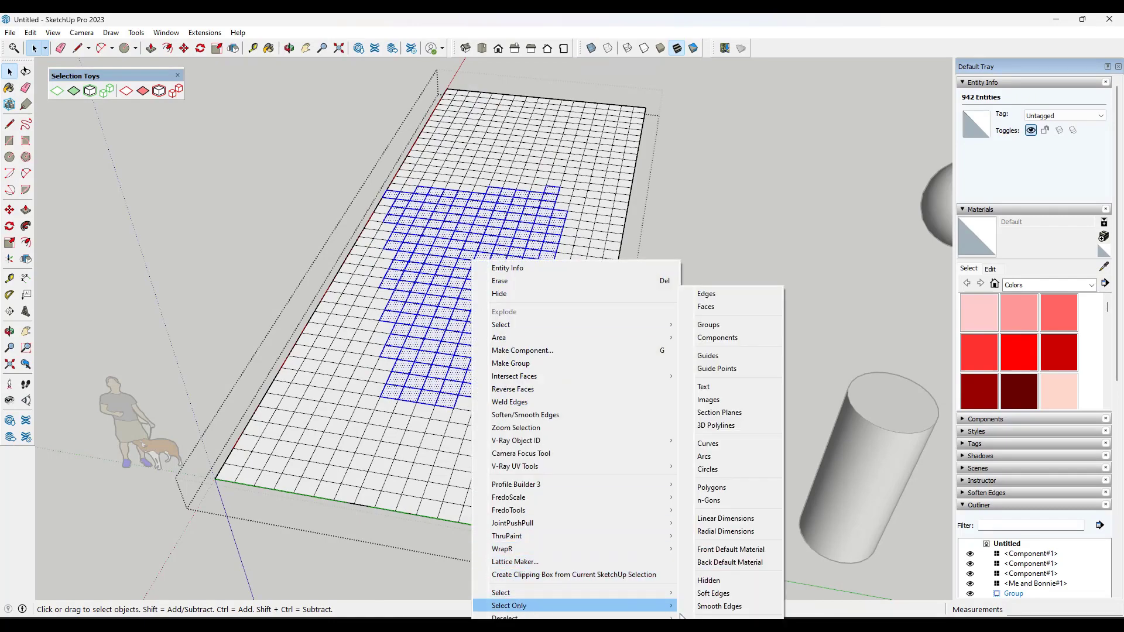
click(709, 328)
middle_drag(419, 188, 459, 333)
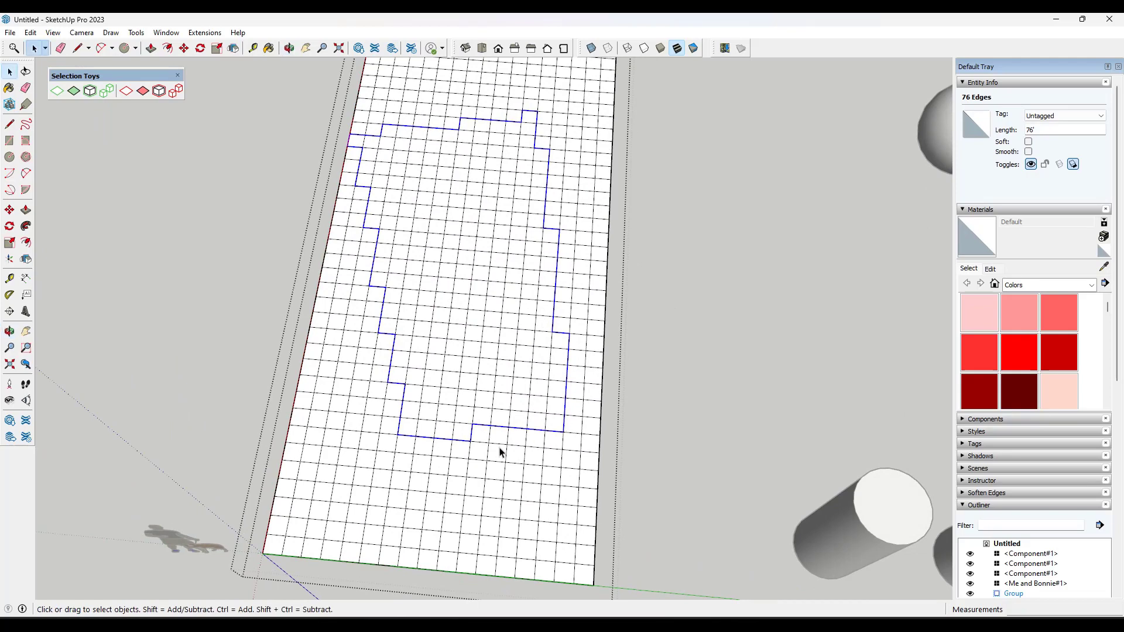
Step: Leave the grid group and select individual cylinders in the row to inspect their entity types
scroll(288, 143, down, 10)
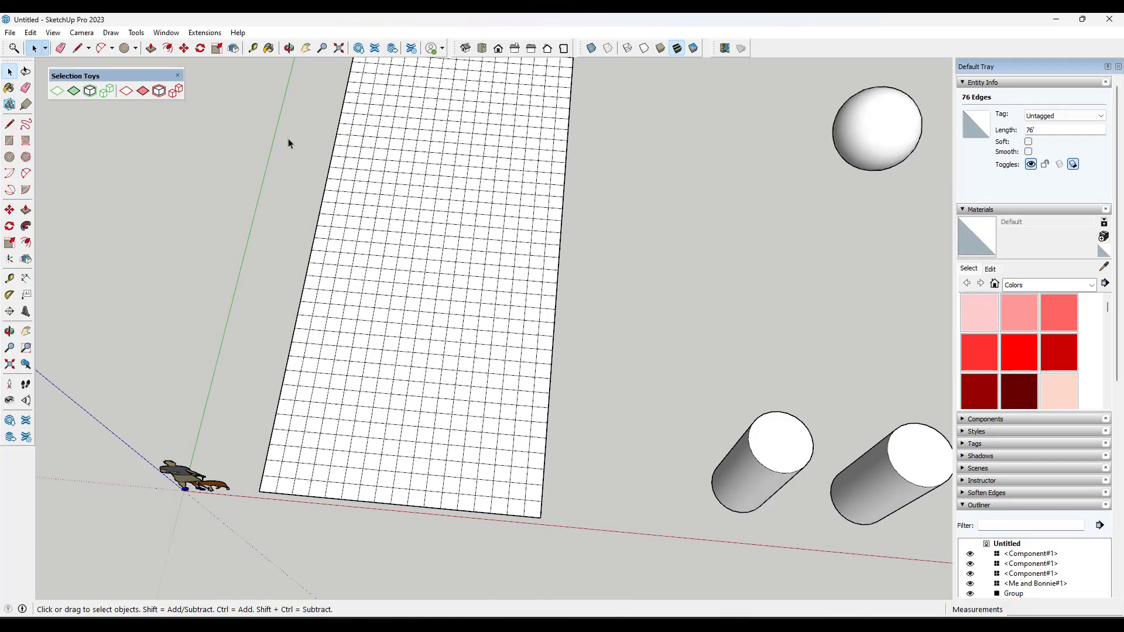
click(454, 278)
middle_drag(455, 279, 557, 271)
click(557, 270)
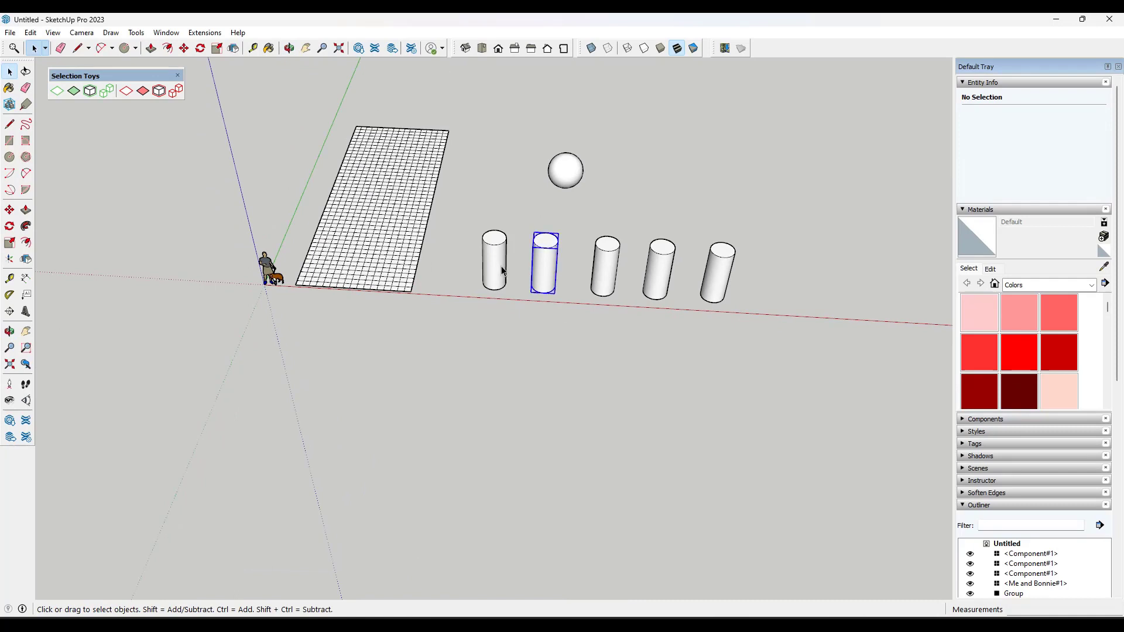
click(498, 271)
click(545, 271)
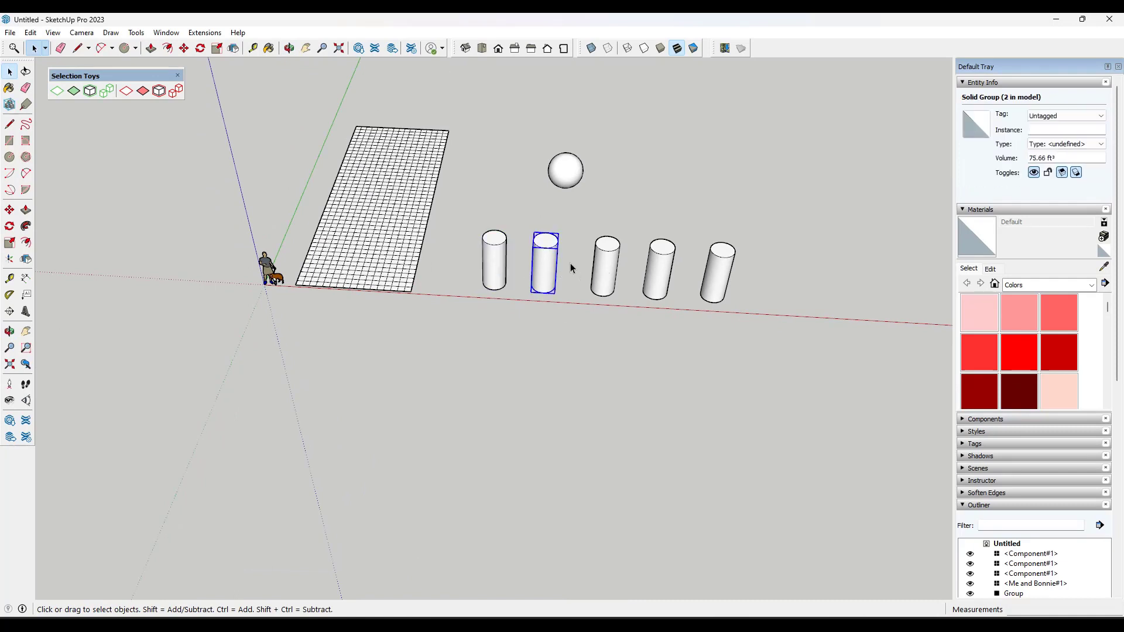
Step: Select all five cylinders and restrict the selection to groups only
drag(465, 210, 756, 341)
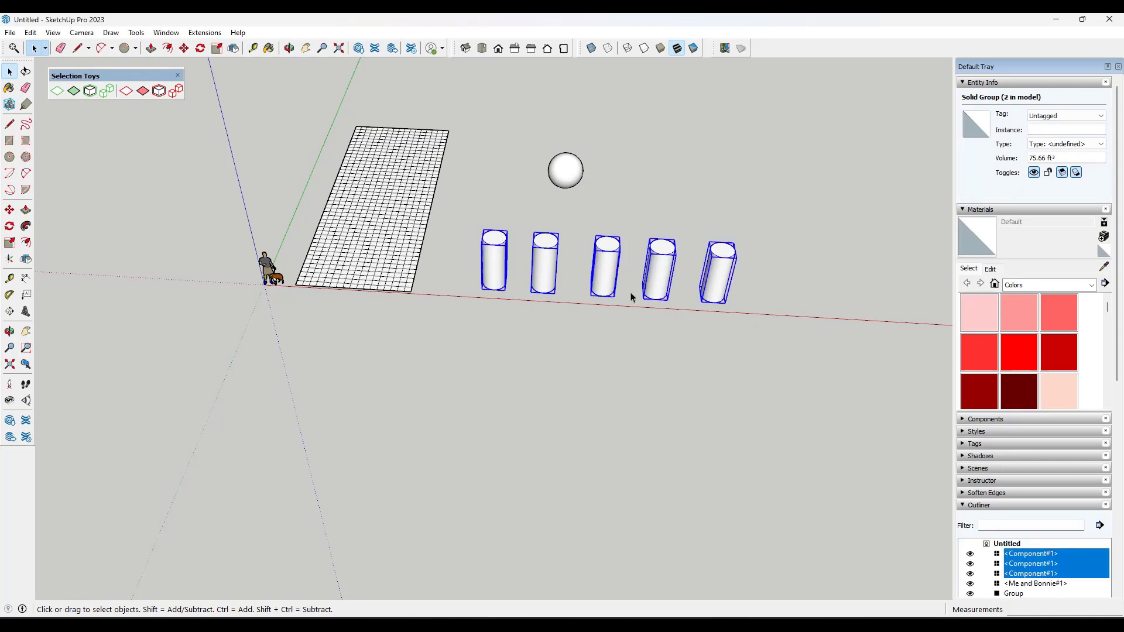
right_click(550, 268)
mouse_move(606, 419)
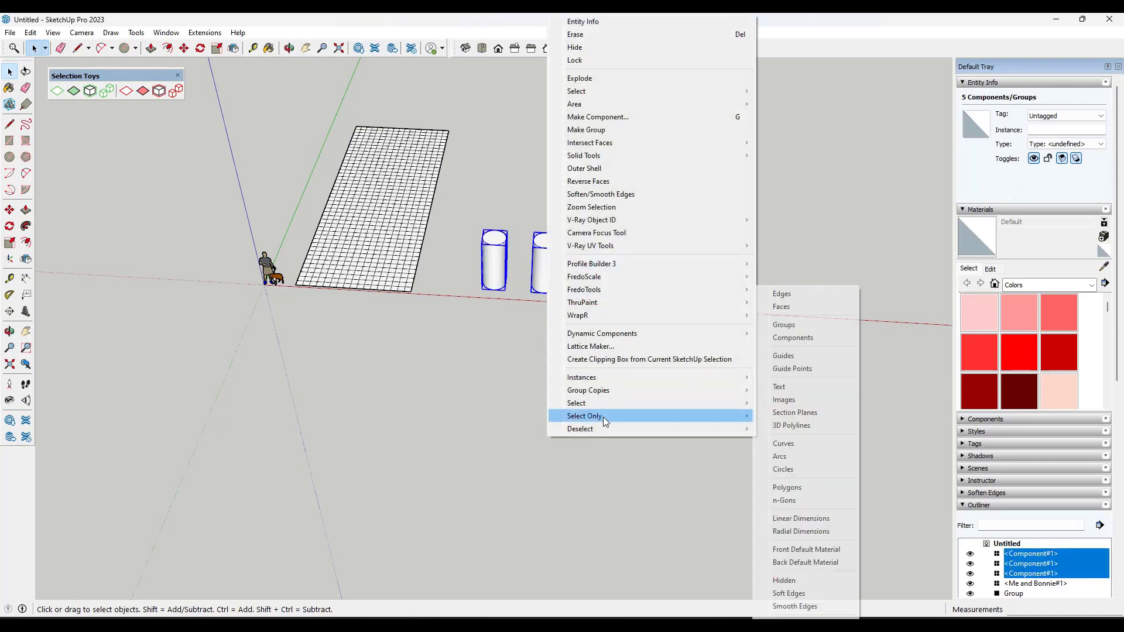
click(784, 325)
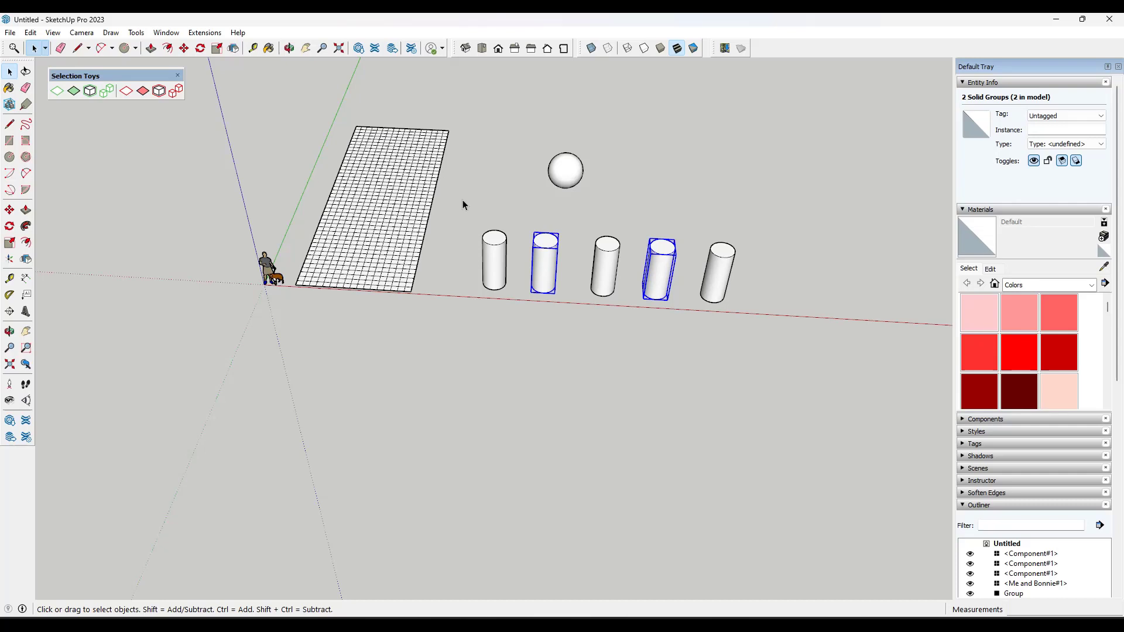
Step: Select all five cylinders again and bring up the Select Only entity types
drag(462, 201, 895, 396)
right_click(543, 260)
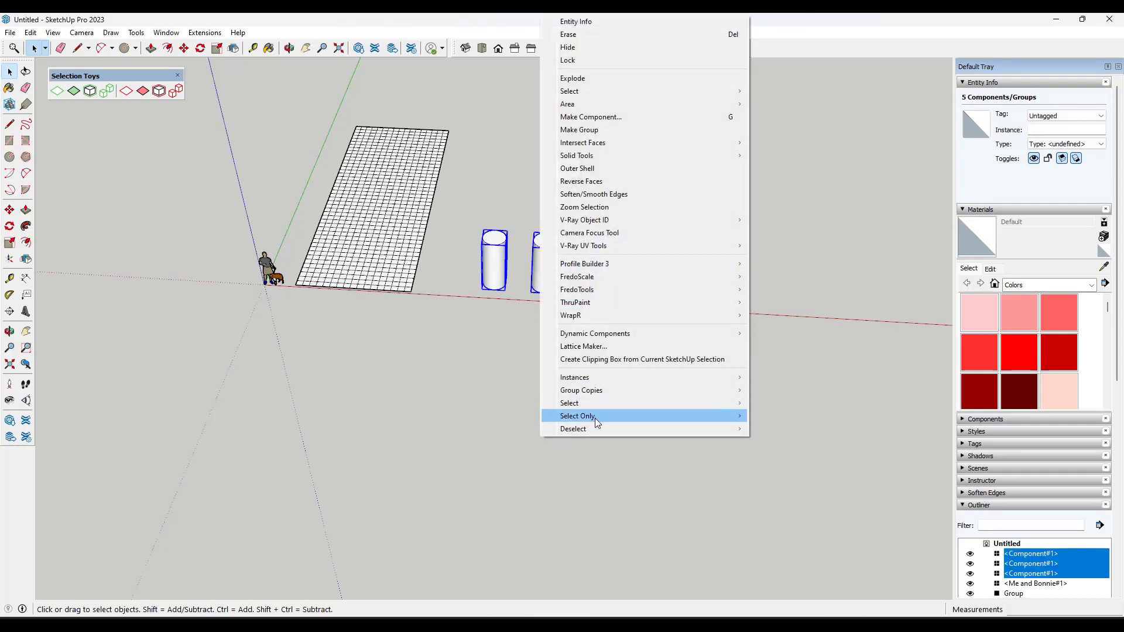
mouse_move(579, 416)
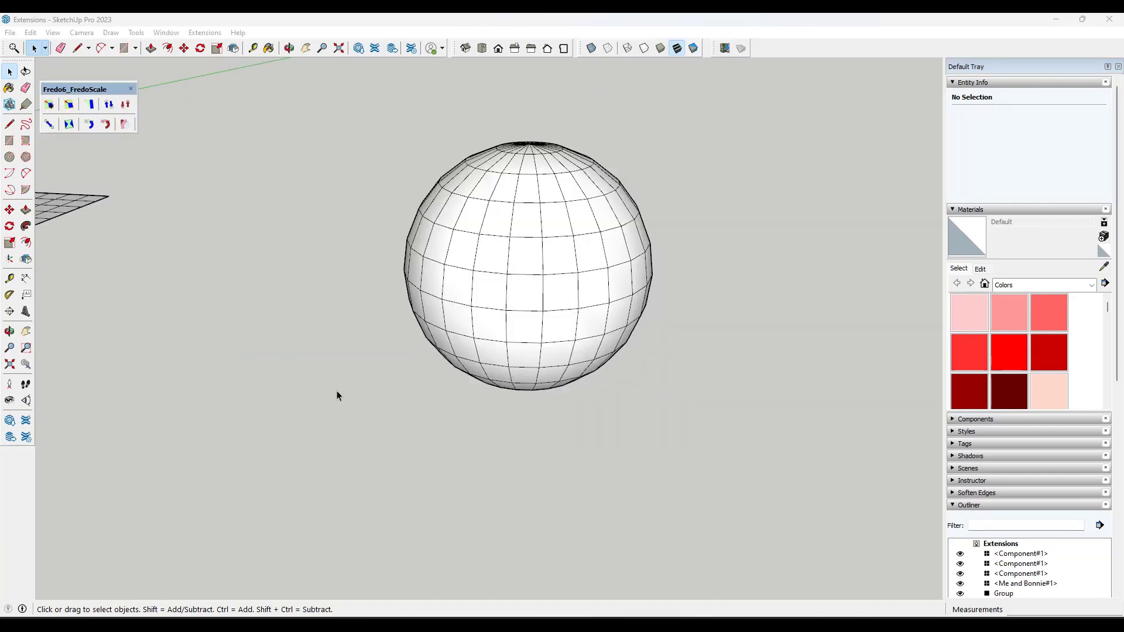
Step: Select the quad-face loop that runs around the sphere from a vertical edge near its middle
right_click(509, 258)
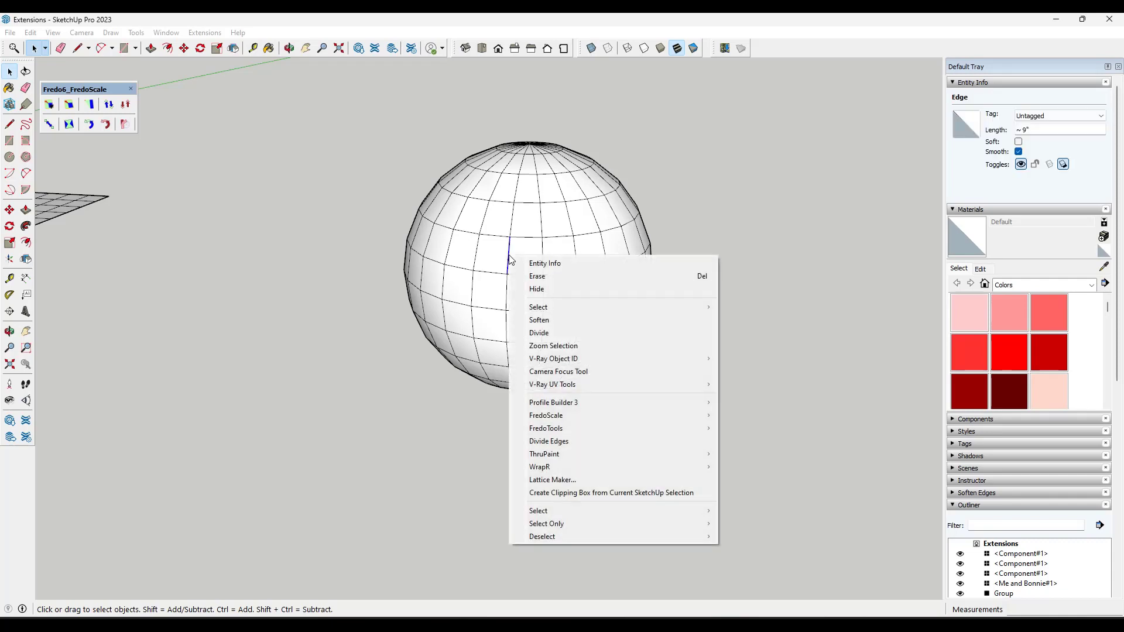
mouse_move(550, 511)
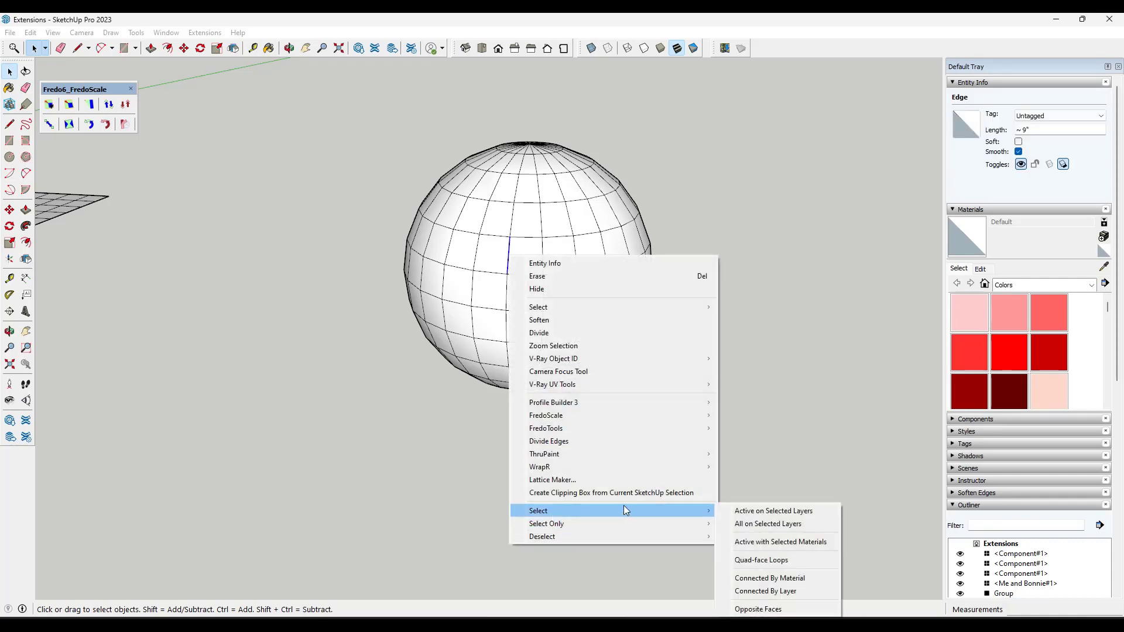
click(761, 560)
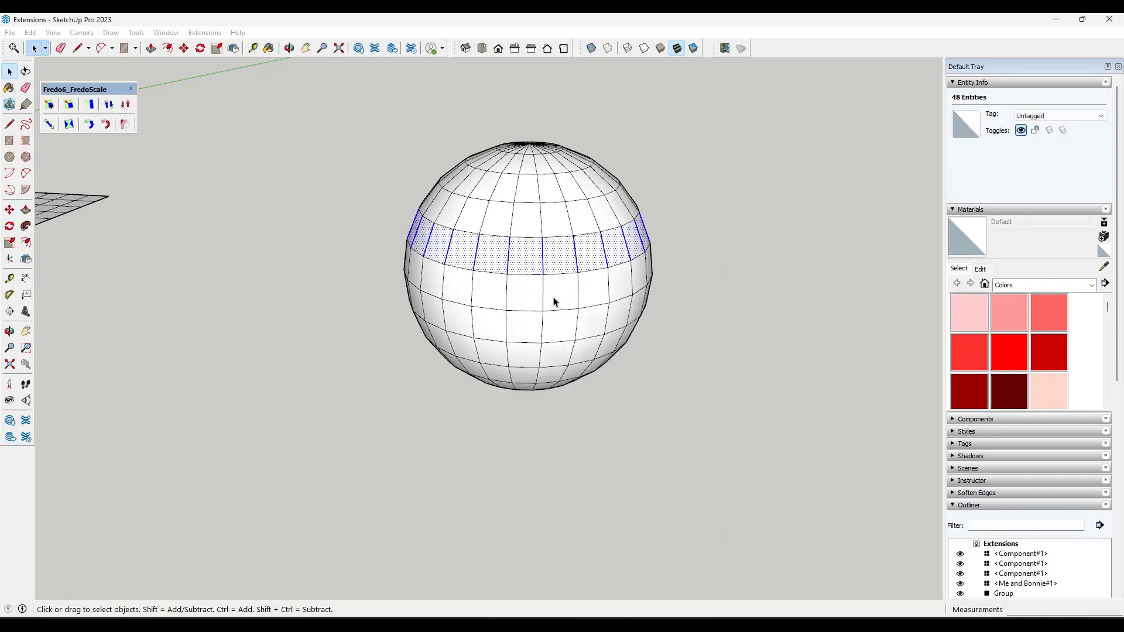
Step: Select the quad-face loop that starts from a horizontal edge near the middle of the sphere
click(520, 275)
right_click(520, 276)
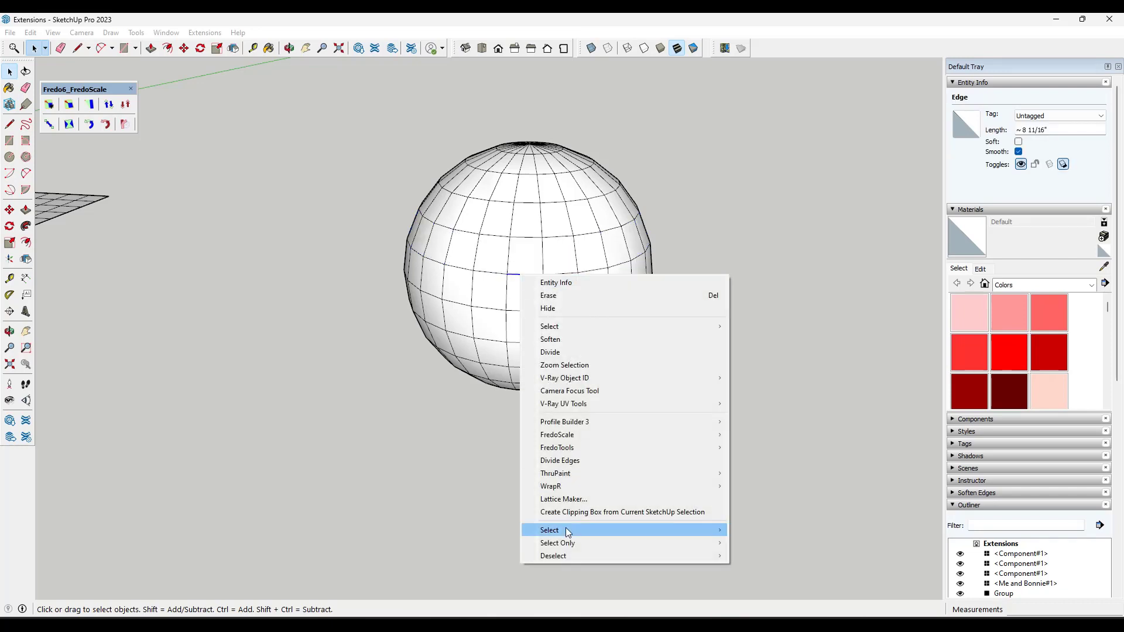
mouse_move(564, 530)
click(820, 579)
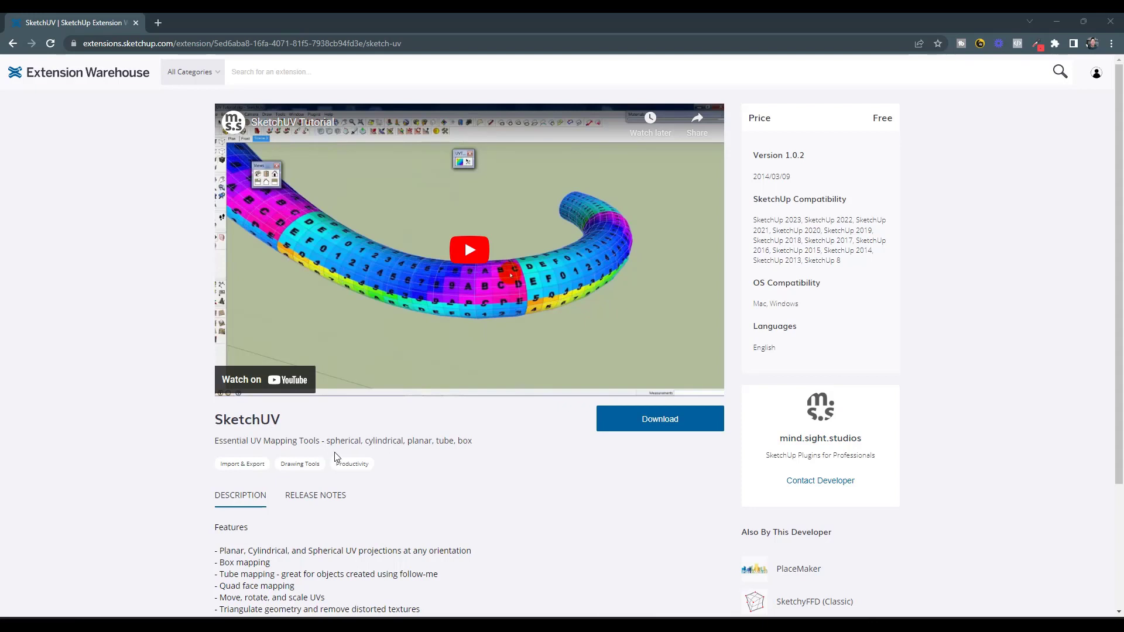
Step: Switch to SketchUp and use SketchUV's path selection to select a stepped edge path across the middle of the grid
key(super+Down)
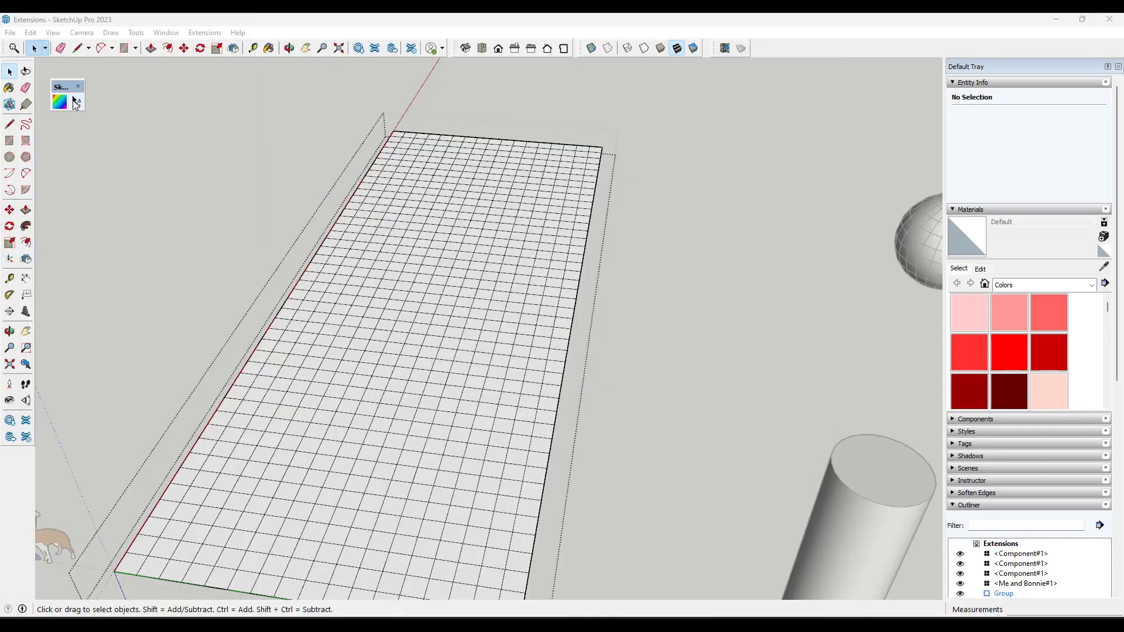
click(75, 102)
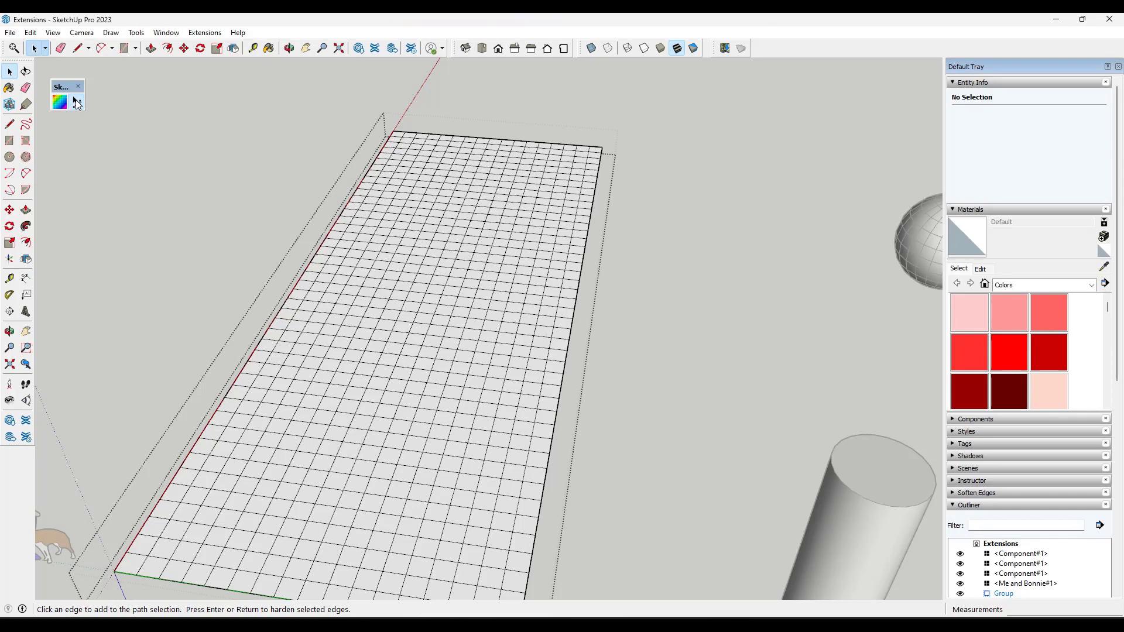
click(293, 387)
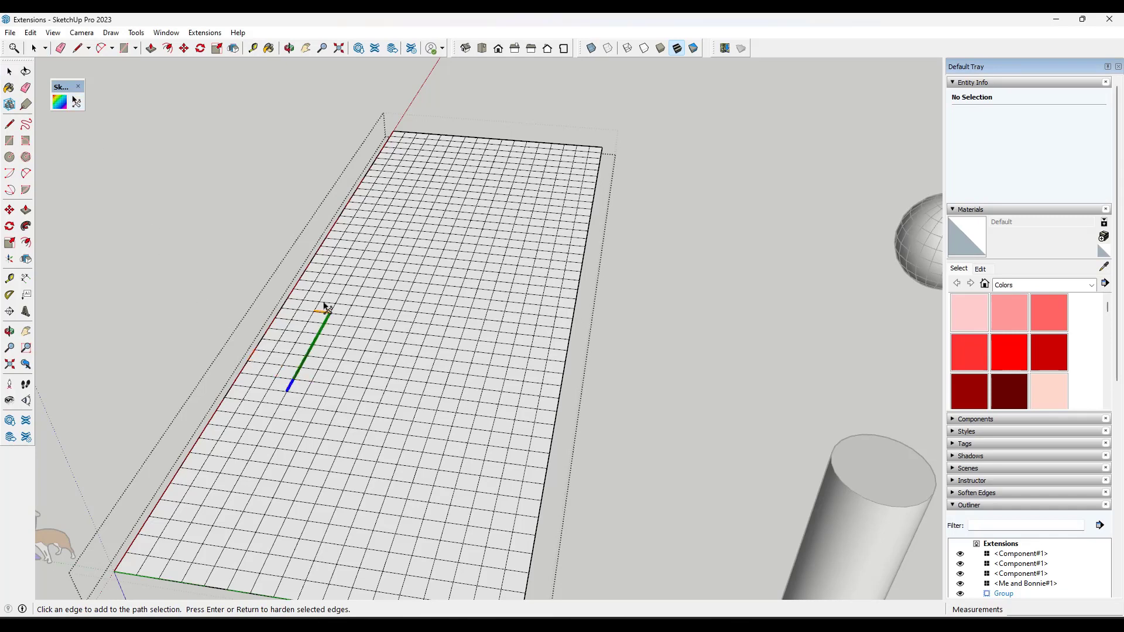
click(368, 255)
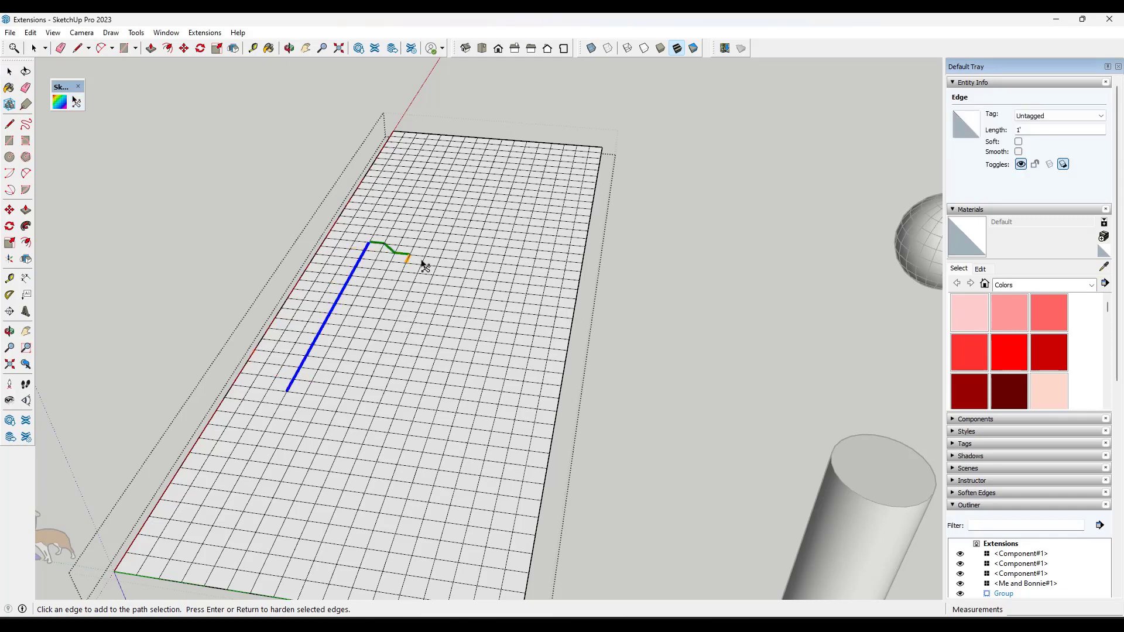
click(467, 258)
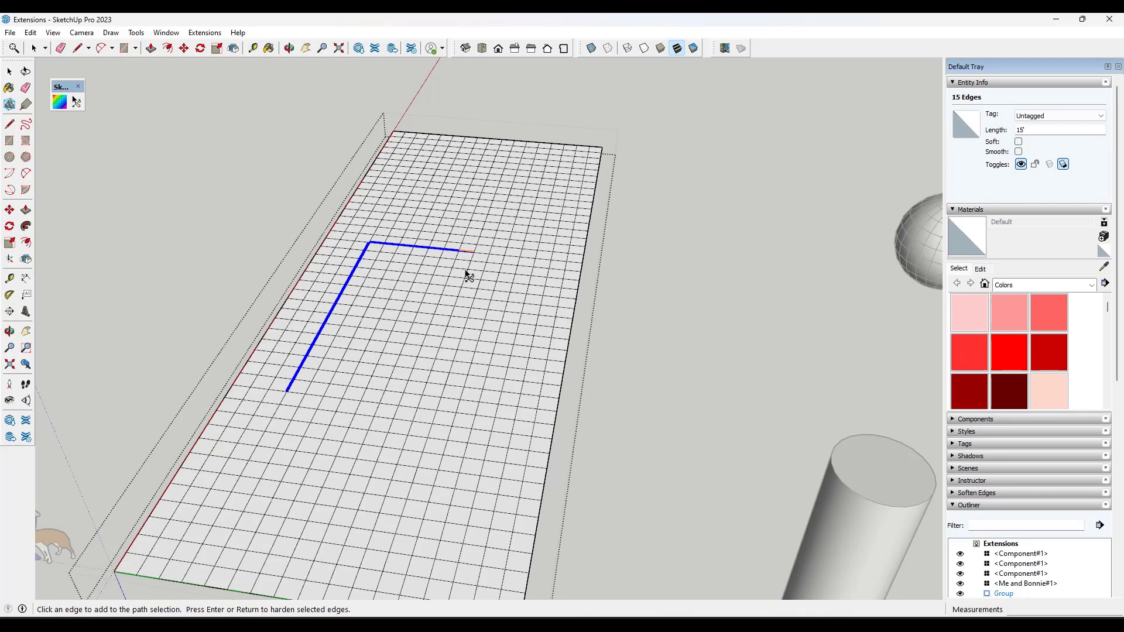
click(449, 323)
click(514, 340)
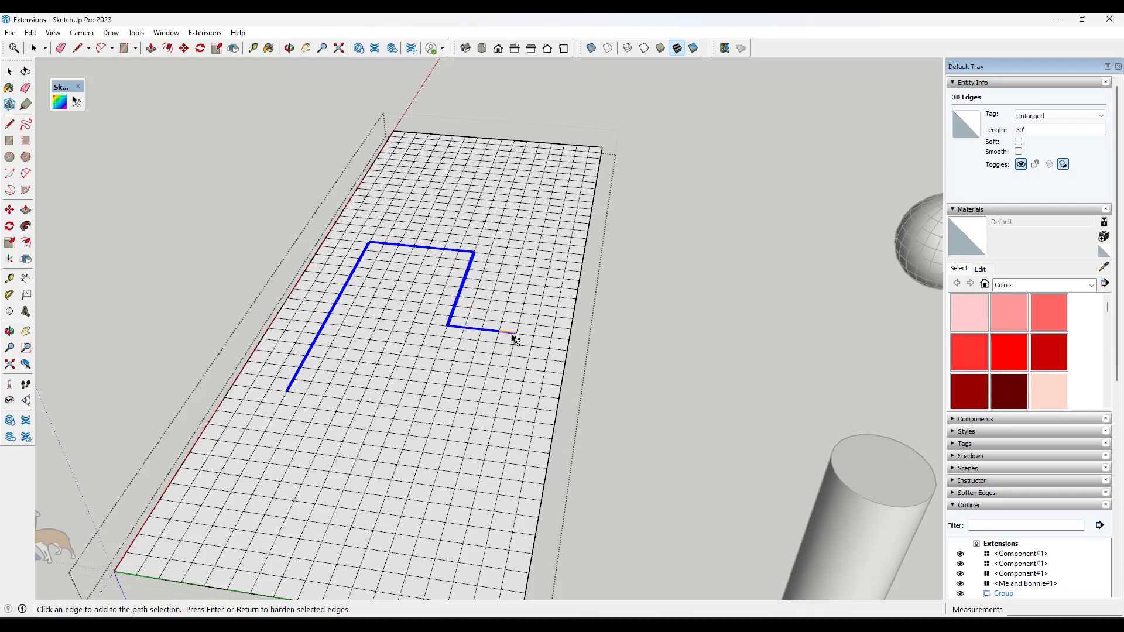
click(502, 391)
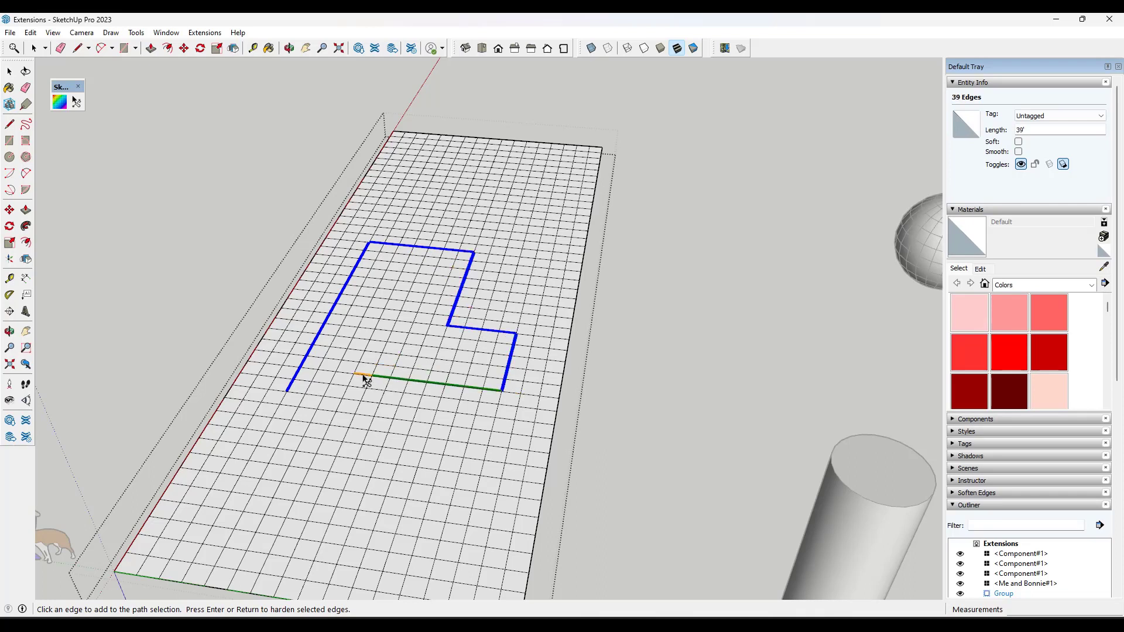
Step: Extend the edge path back through the grid, around its lower part and up to its upper part, and harden the selected edges
click(368, 378)
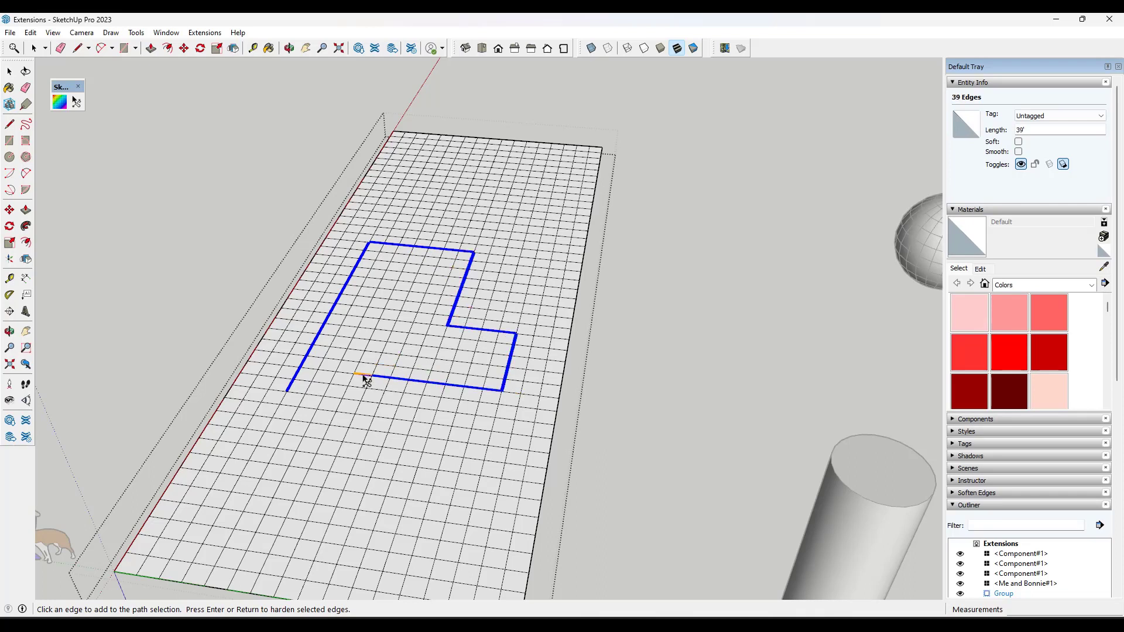
click(378, 299)
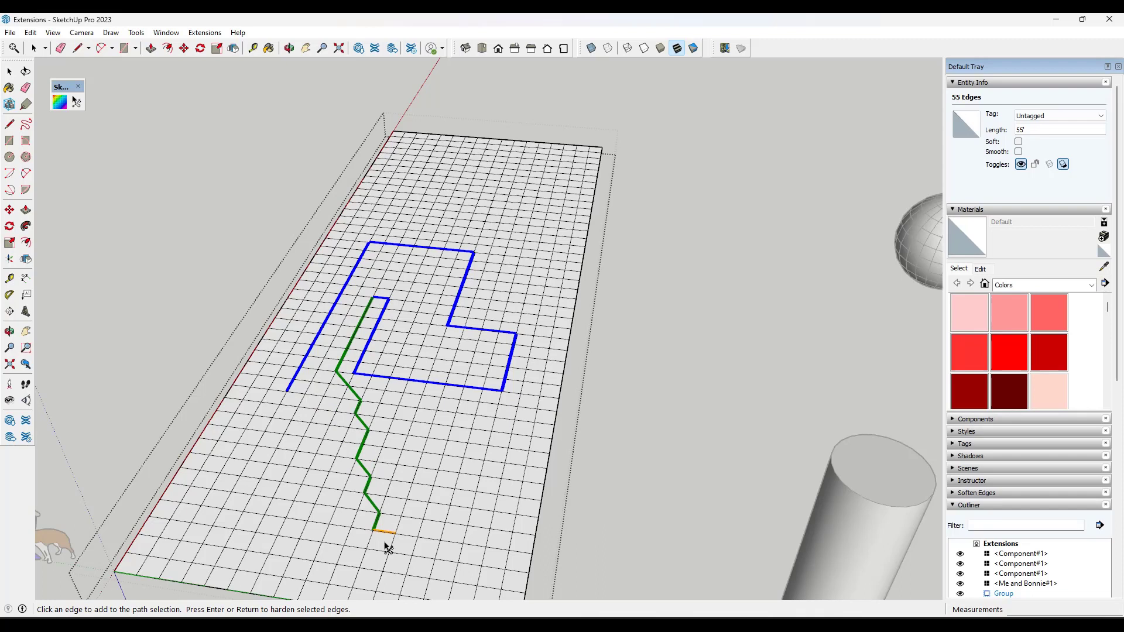
click(285, 475)
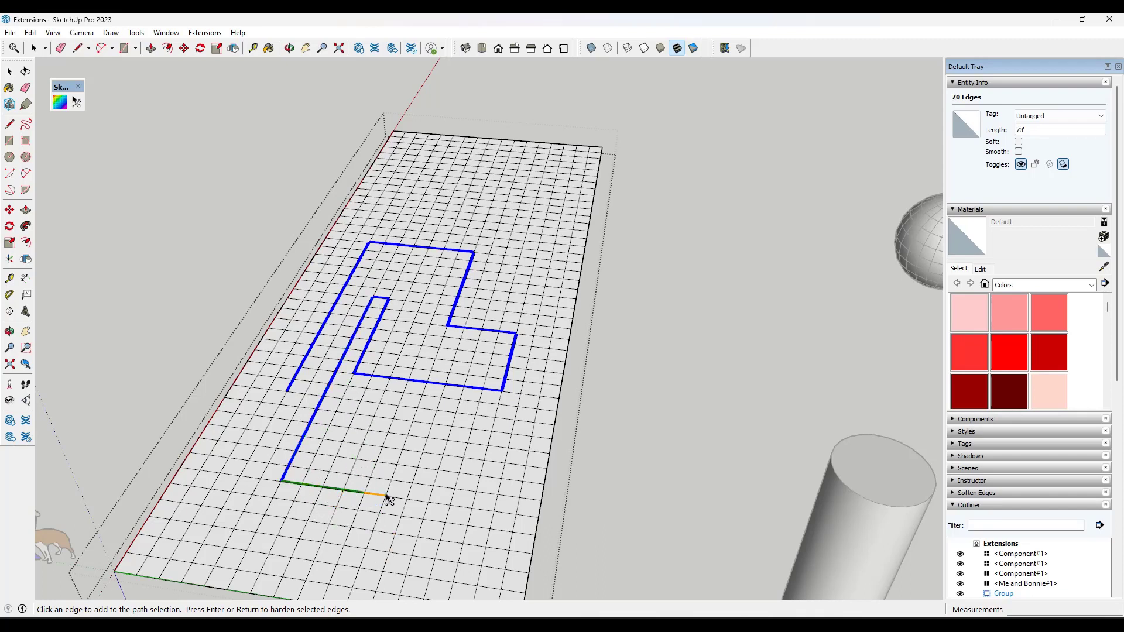
click(505, 515)
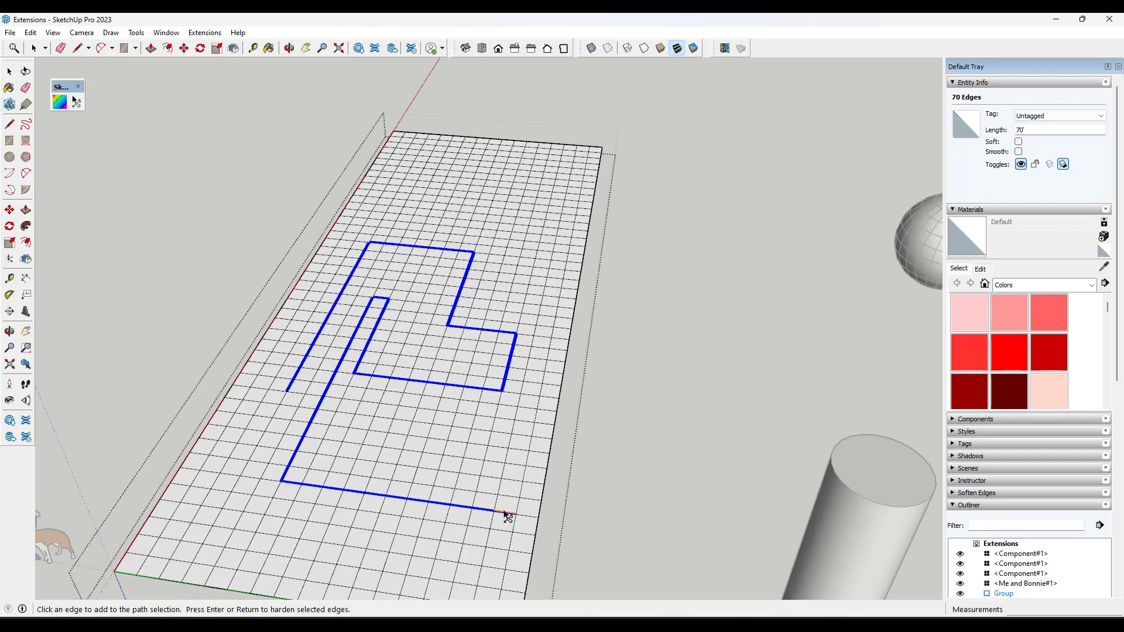
click(572, 235)
click(426, 217)
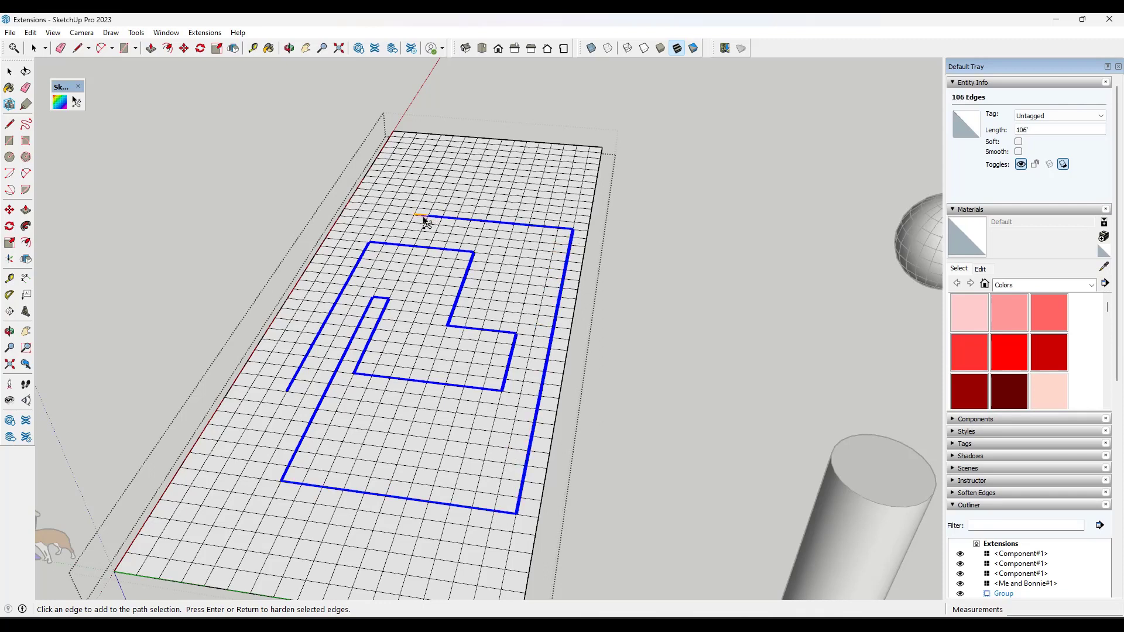
key(Return)
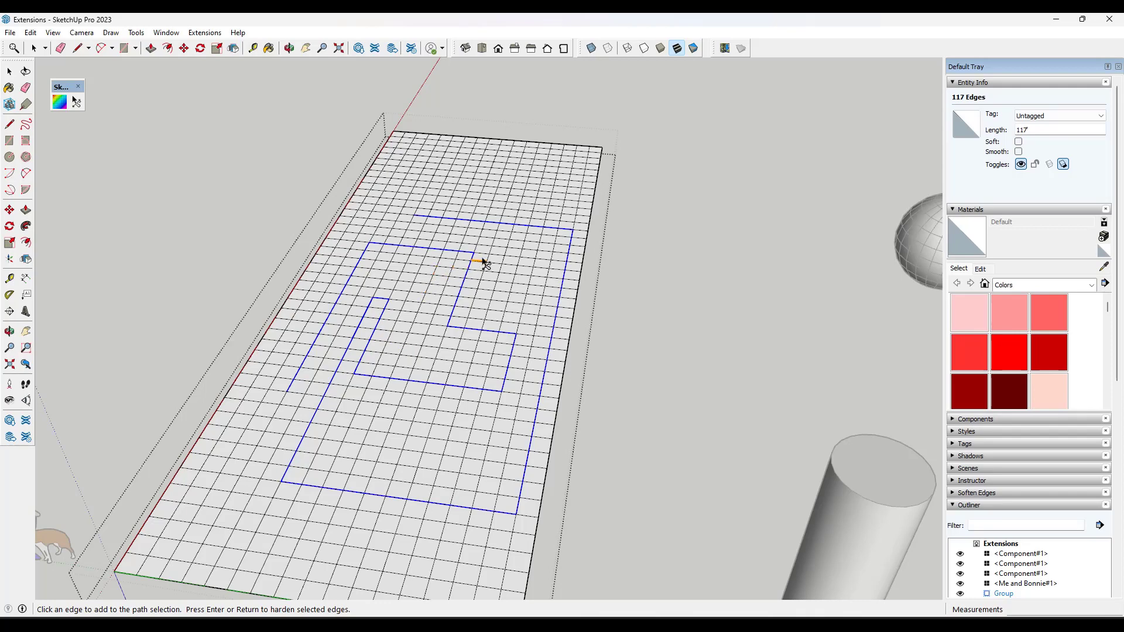
Step: Add one more edge to the path selection, clear it by leaving the grid group, and reopen the group for editing
scroll(495, 252, up, 1)
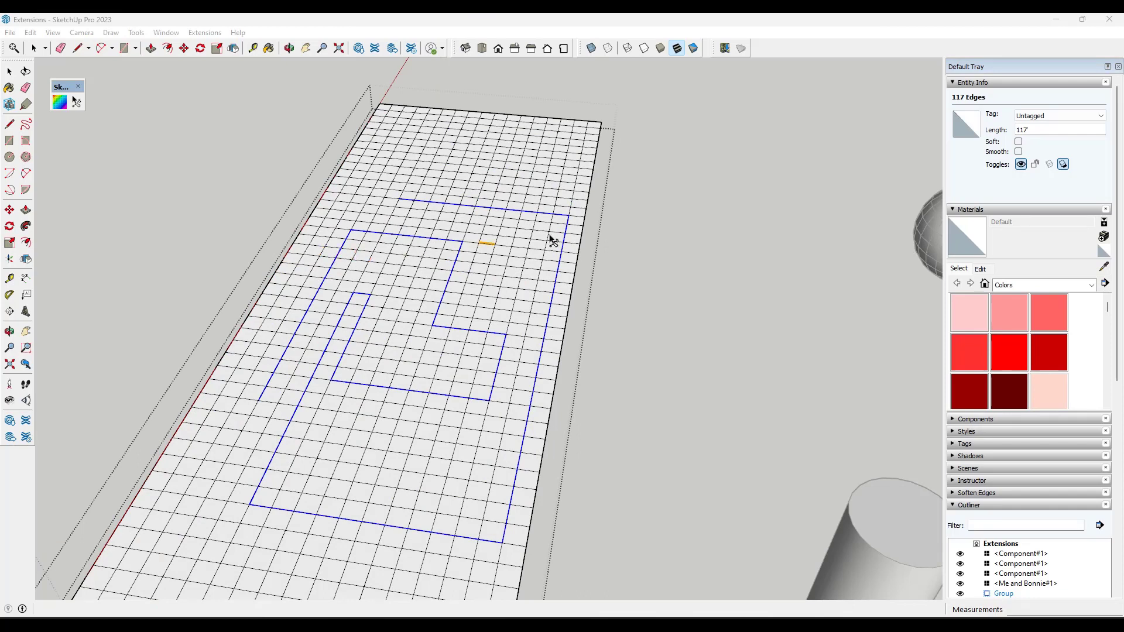
shift+click(339, 294)
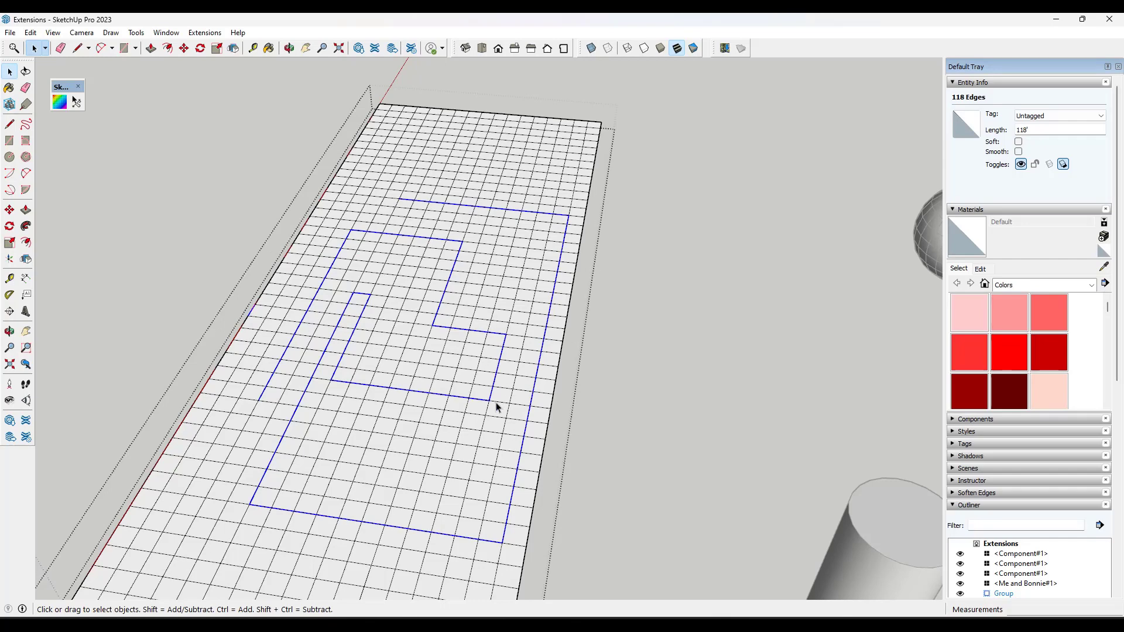
click(637, 299)
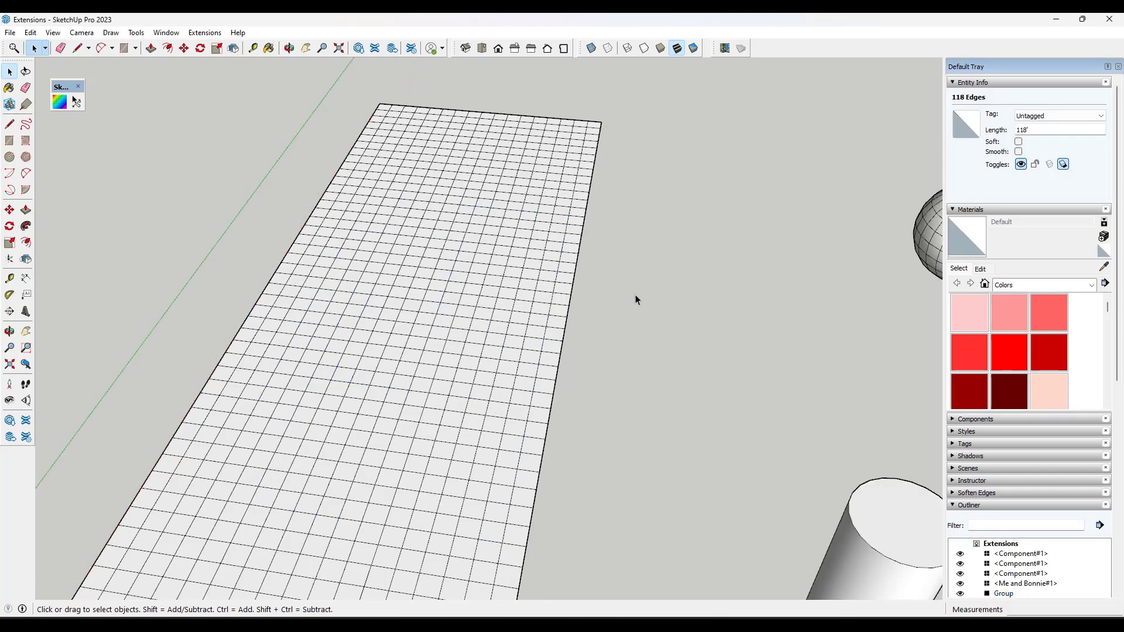
double_click(348, 322)
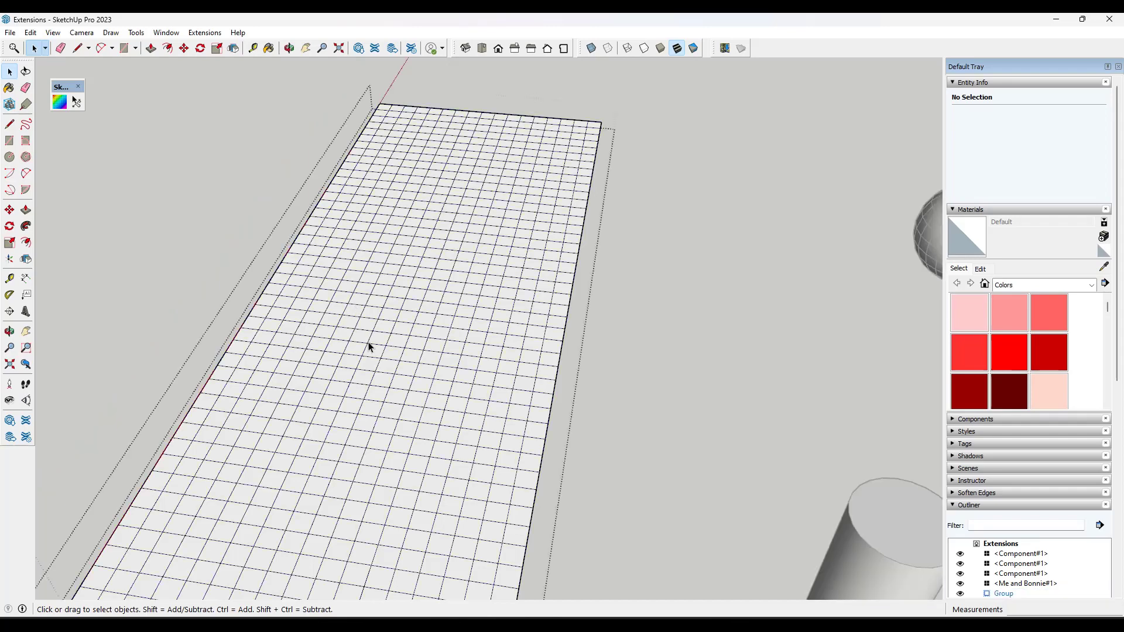
Step: Restore the edge path selection on the grid with Cycle Previous Selections
click(55, 34)
mouse_move(37, 37)
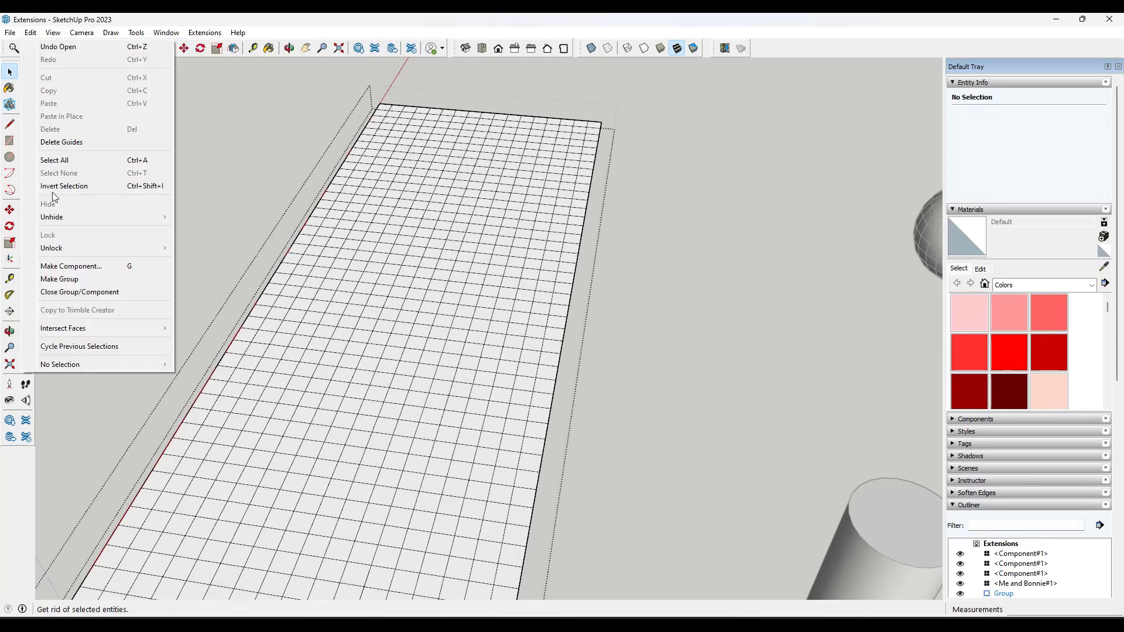
click(102, 346)
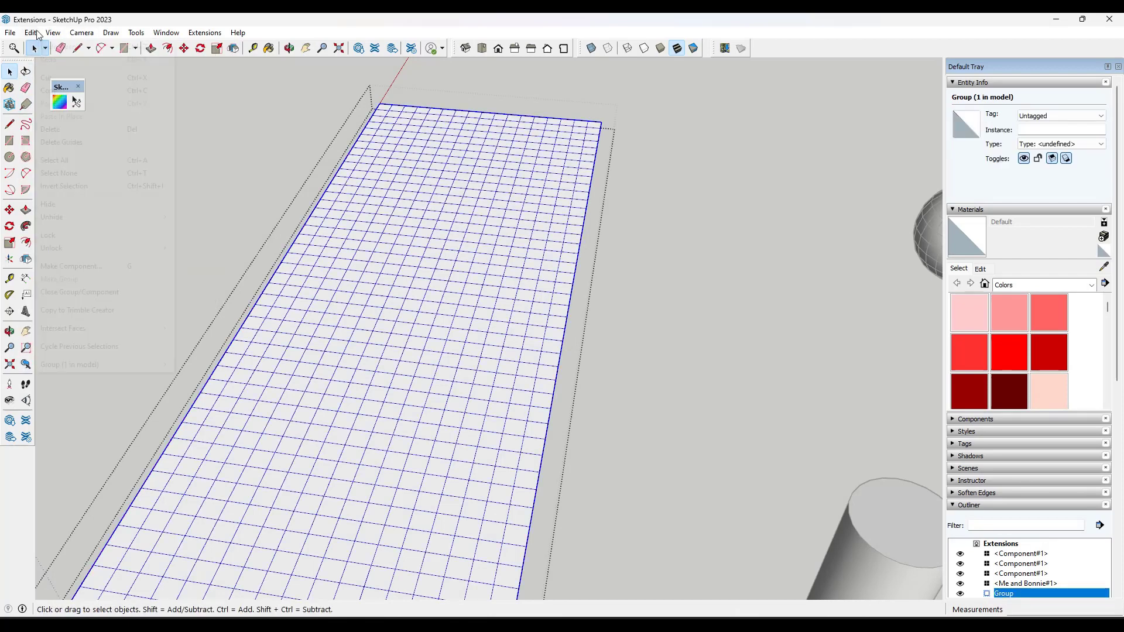
click(30, 33)
click(75, 346)
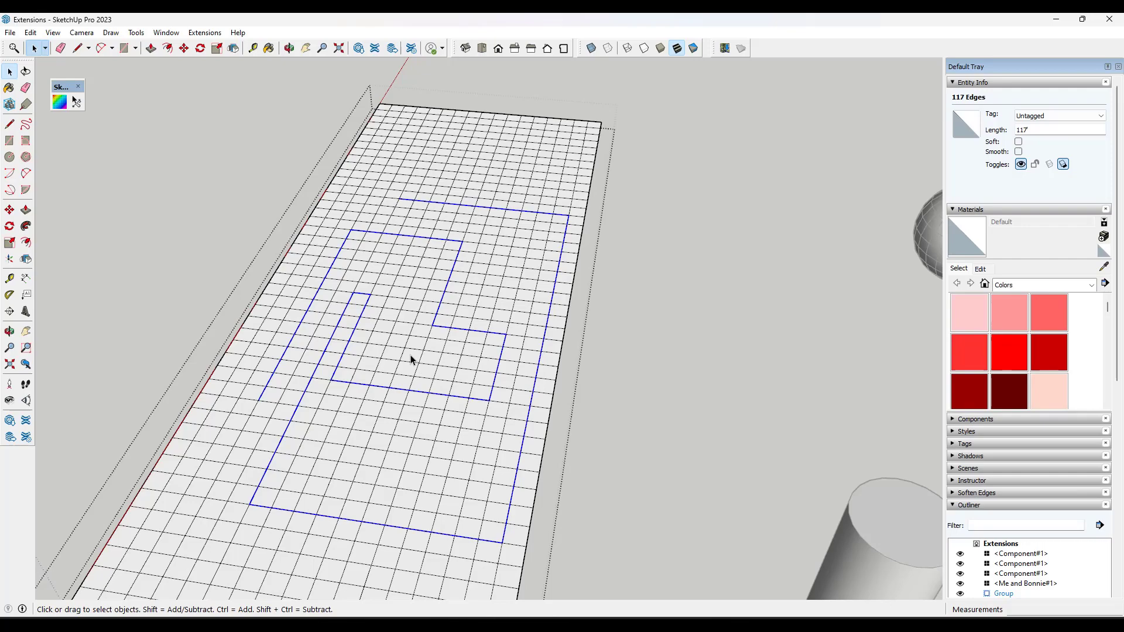
Step: Select three different patches of faces and edges on the sphere one after another
scroll(347, 297, down, 5)
middle_drag(334, 273, 664, 262)
scroll(668, 258, up, 3)
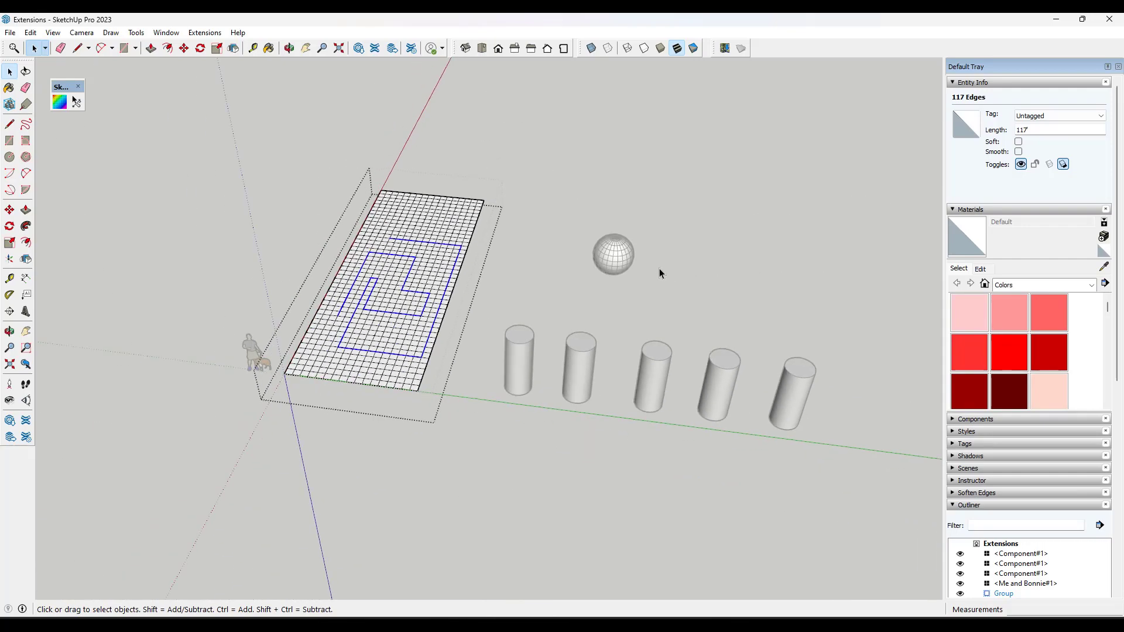
scroll(597, 258, up, 5)
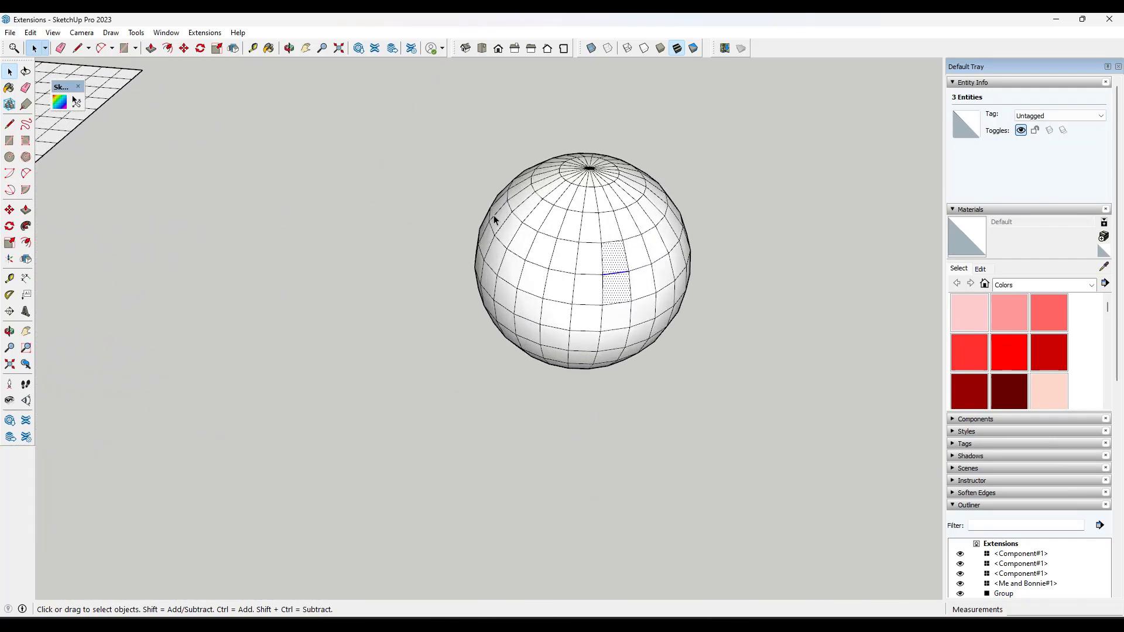
drag(494, 218, 565, 326)
mouse_move(550, 235)
middle_down()
mouse_move(543, 220)
mouse_move(562, 240)
middle_up()
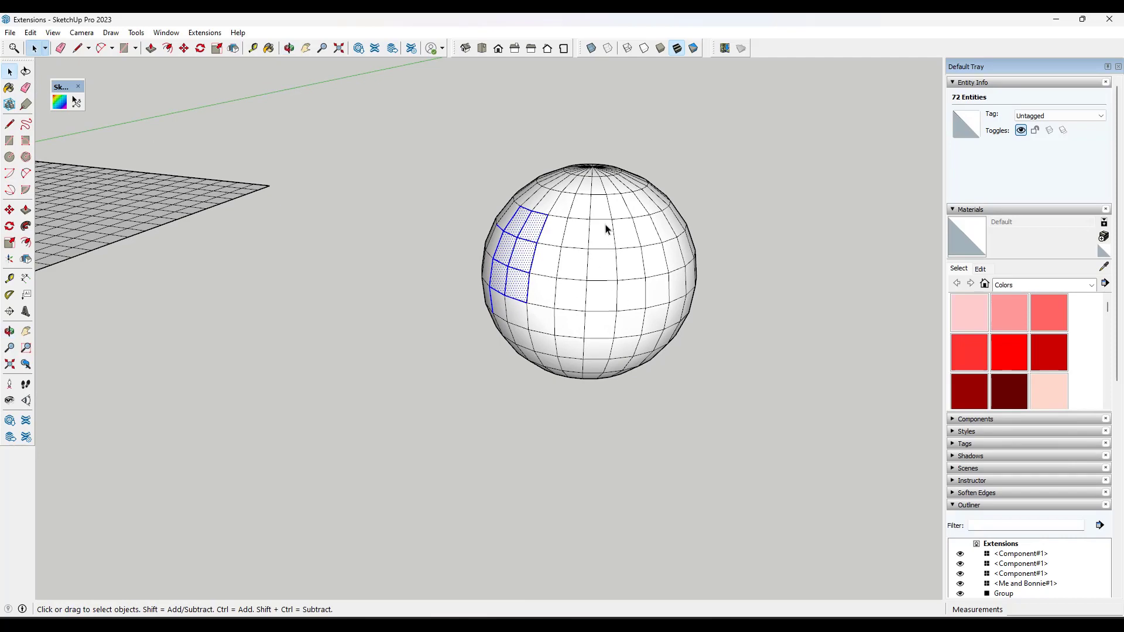
drag(605, 228, 709, 352)
middle_drag(504, 294, 507, 251)
drag(487, 253, 620, 417)
scroll(773, 243, up, 3)
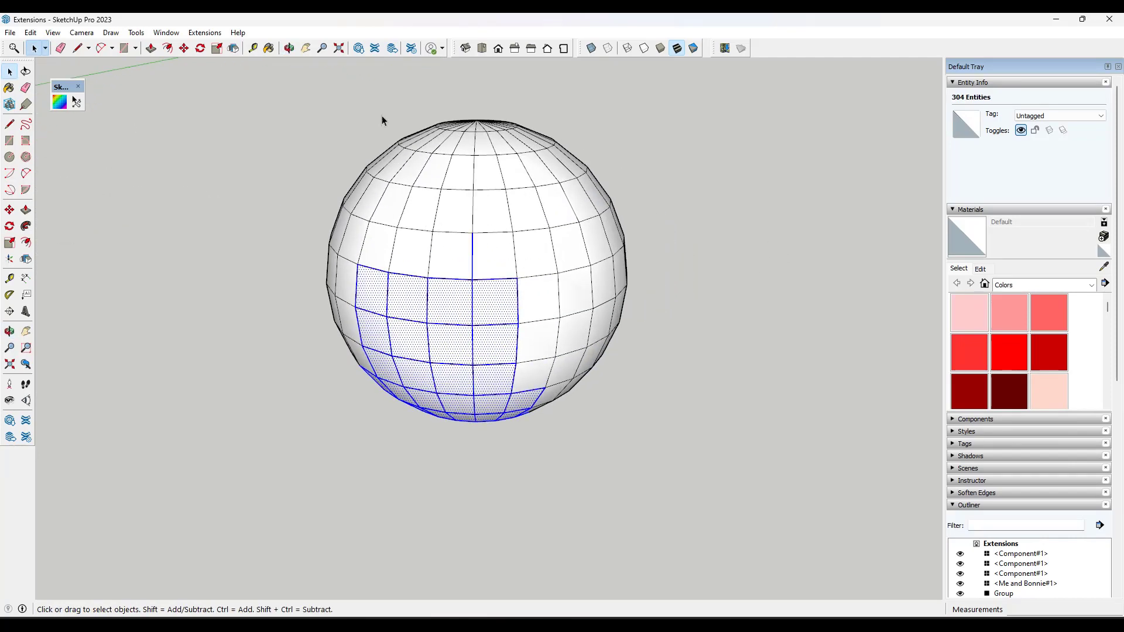
Step: Step back through the earlier sphere patch selections with Cycle Previous Selections, clearing the selection in between
click(30, 32)
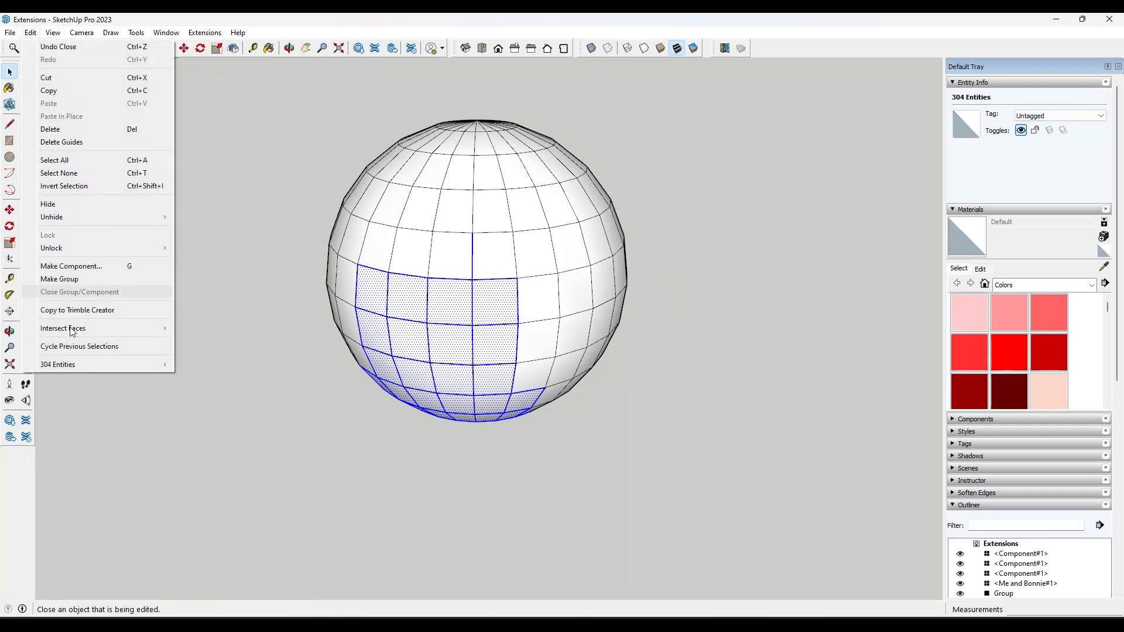
click(79, 346)
click(32, 33)
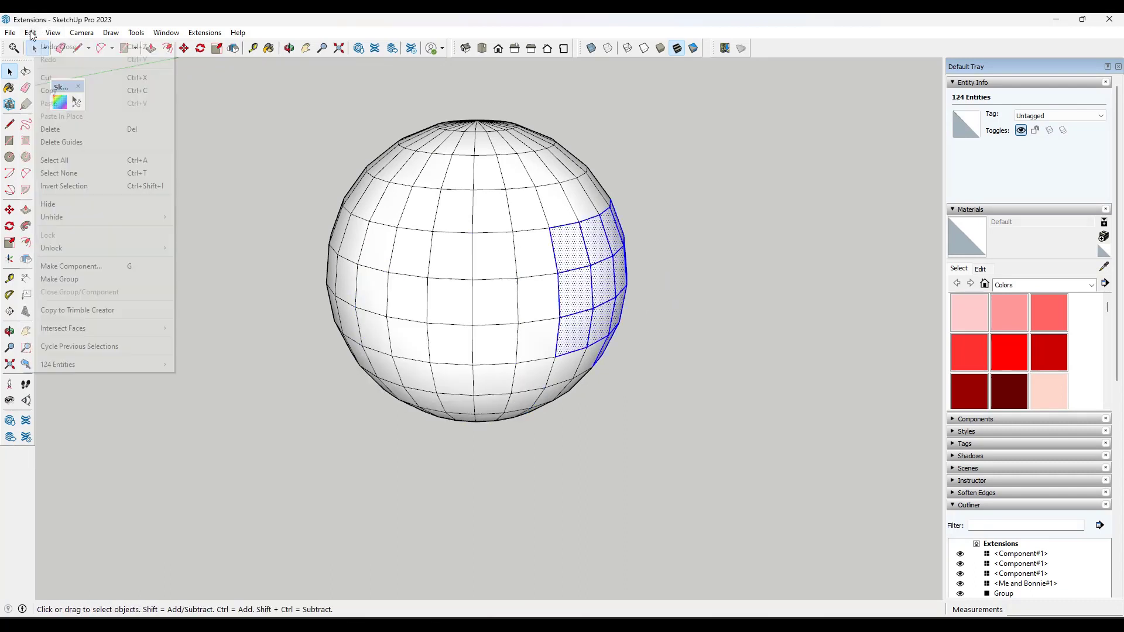
click(79, 345)
click(263, 342)
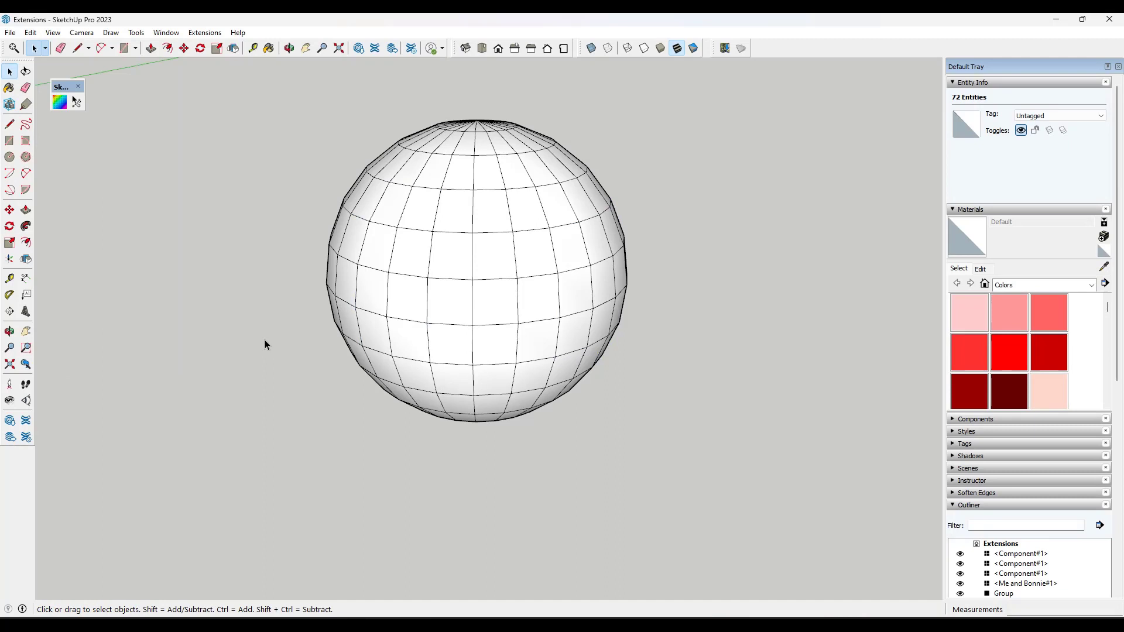
click(31, 33)
click(76, 347)
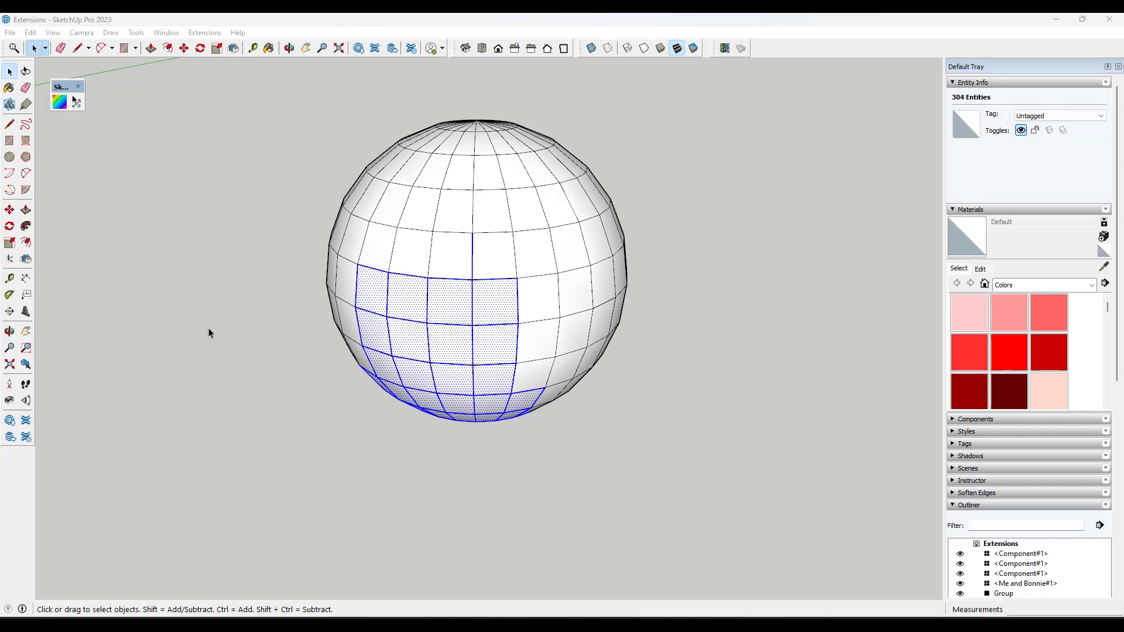
Step: Find Cycle Previous Selections in the shortcut preferences by filtering for "cy" and assign a keyboard shortcut to it
click(204, 33)
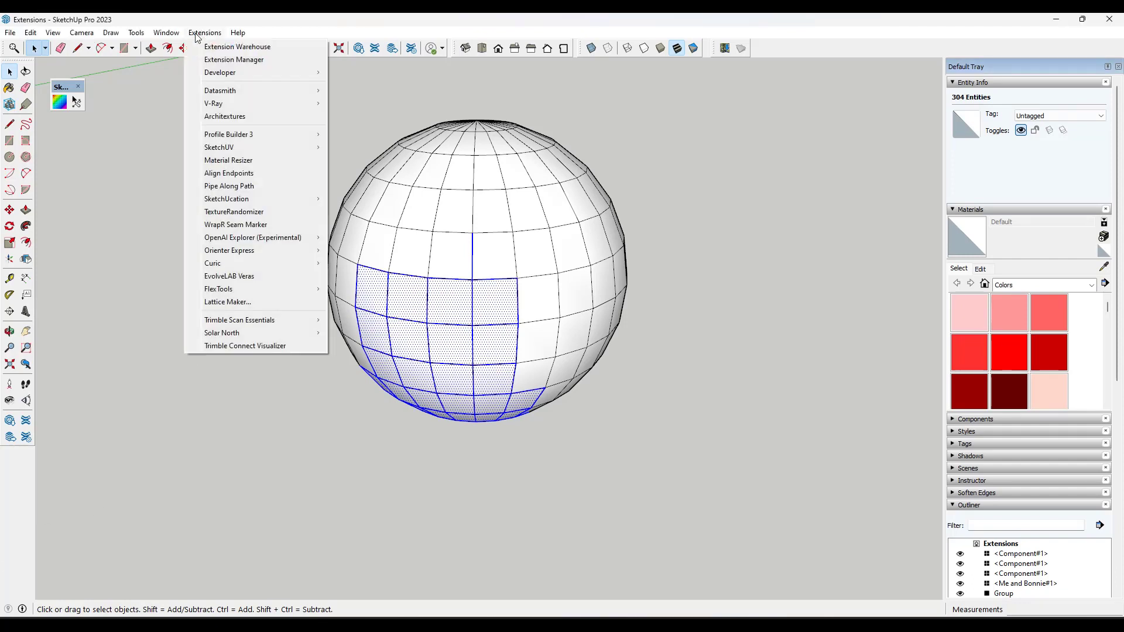
mouse_move(174, 36)
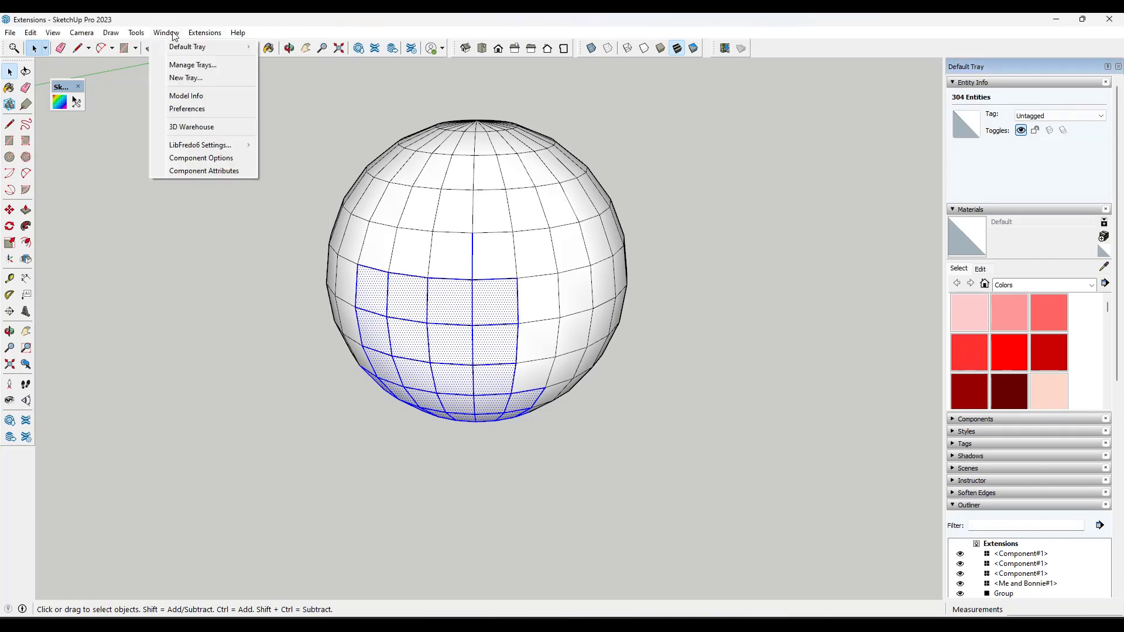
click(187, 109)
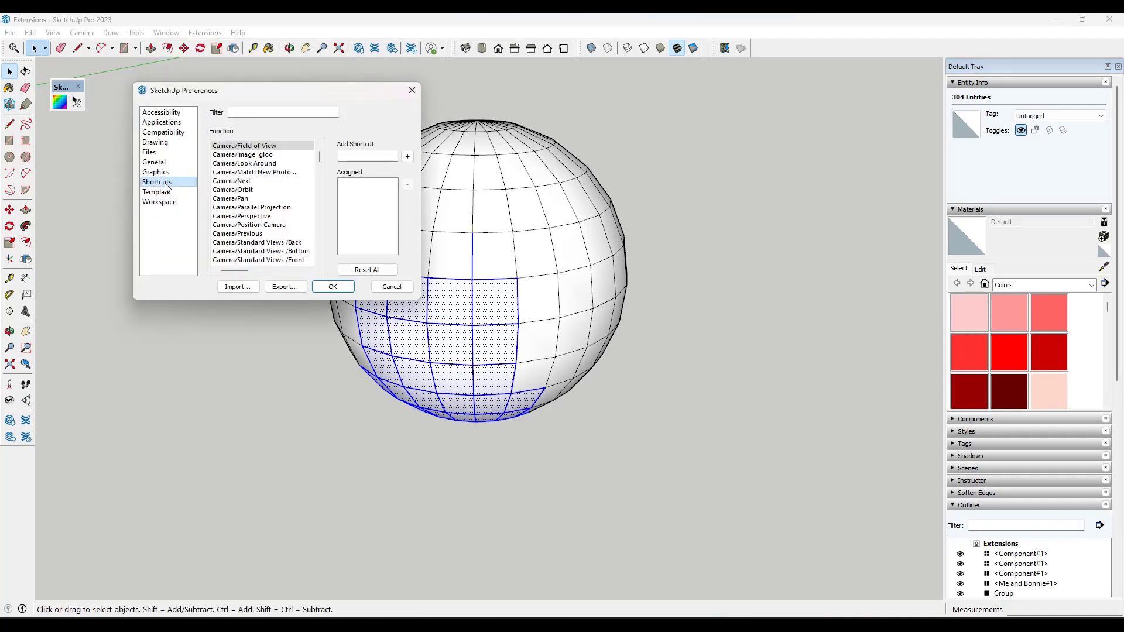
click(245, 109)
text(cycl)
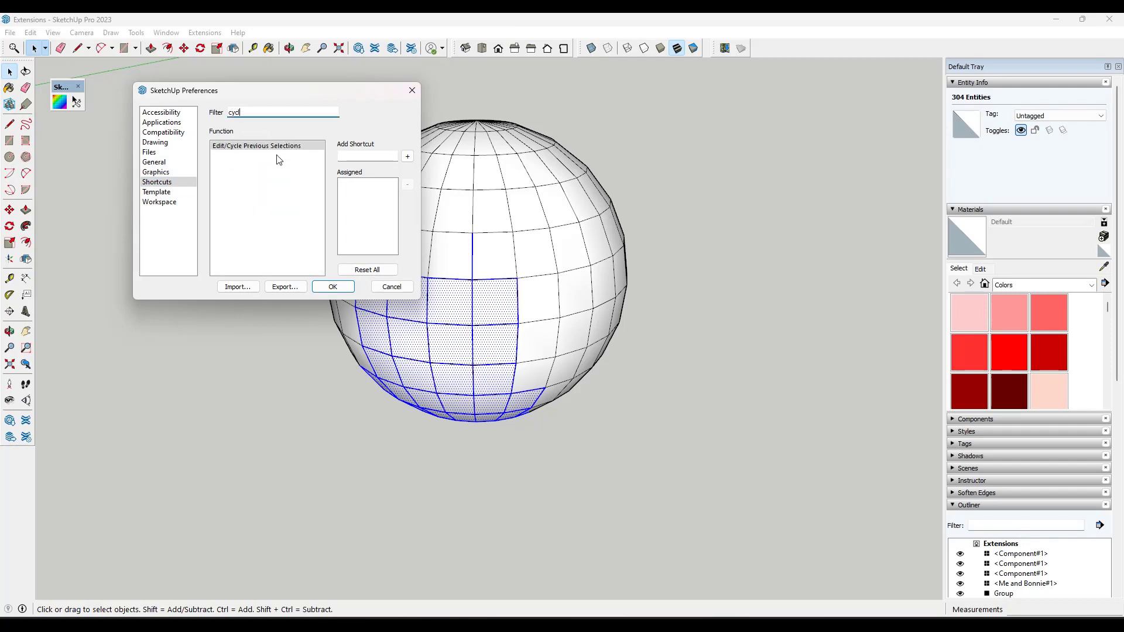
key(BackSpace)
key(BackSpace)
click(358, 156)
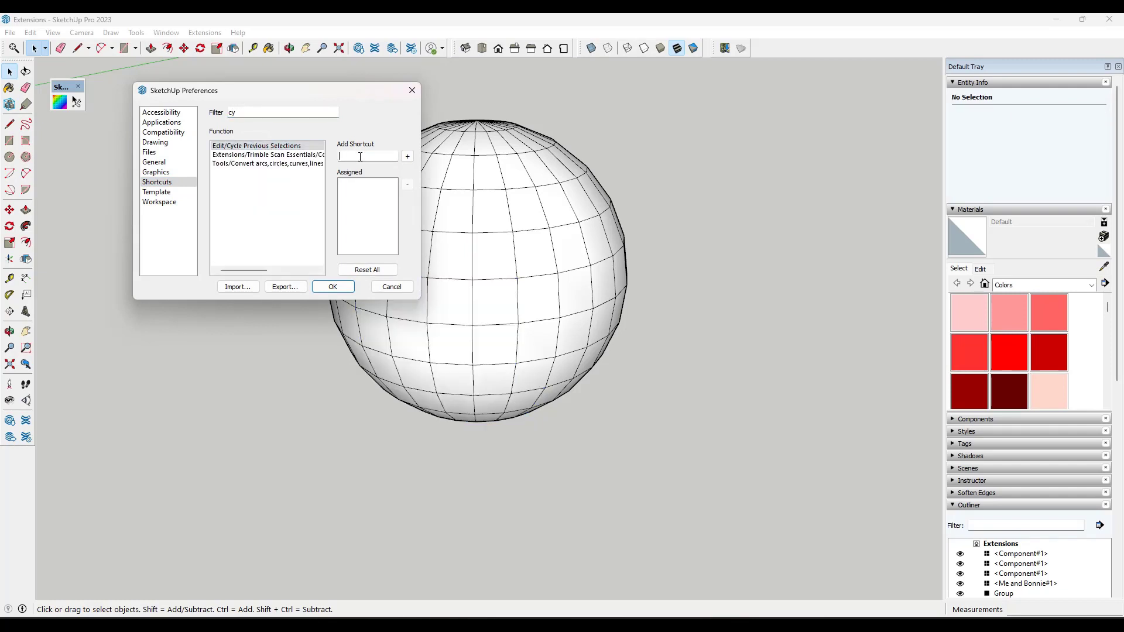
click(408, 157)
click(334, 286)
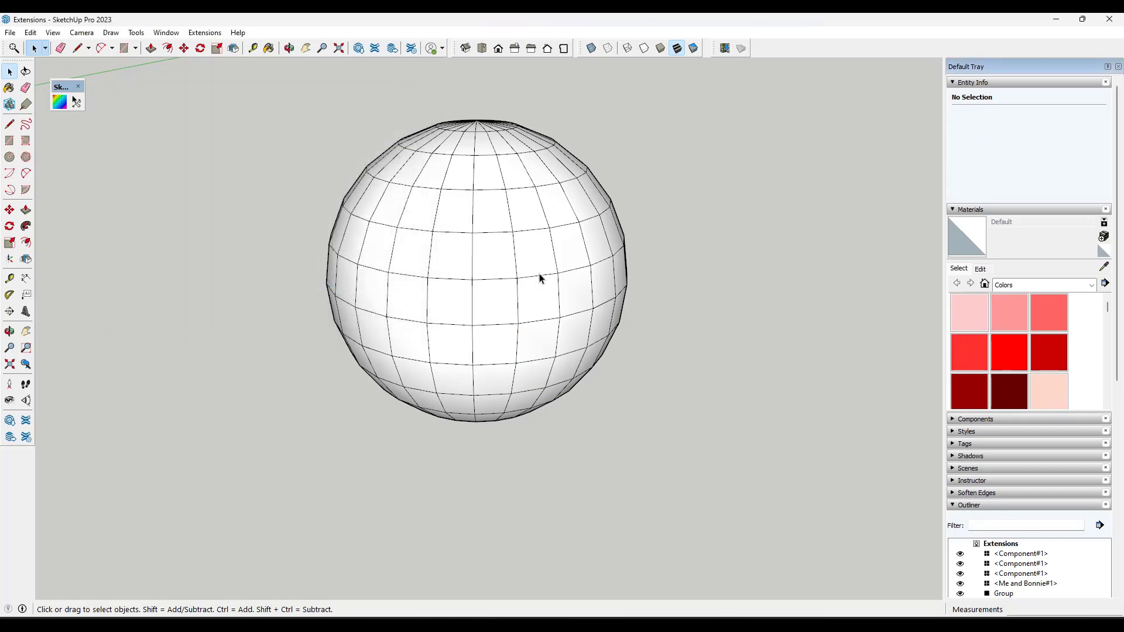
Step: Cycle repeatedly through the previous sphere selections with the assigned shortcut, viewing the sphere from another side
key(d)
key(d)
middle_drag(477, 244, 692, 192)
key(d)
key(d)
key(d)
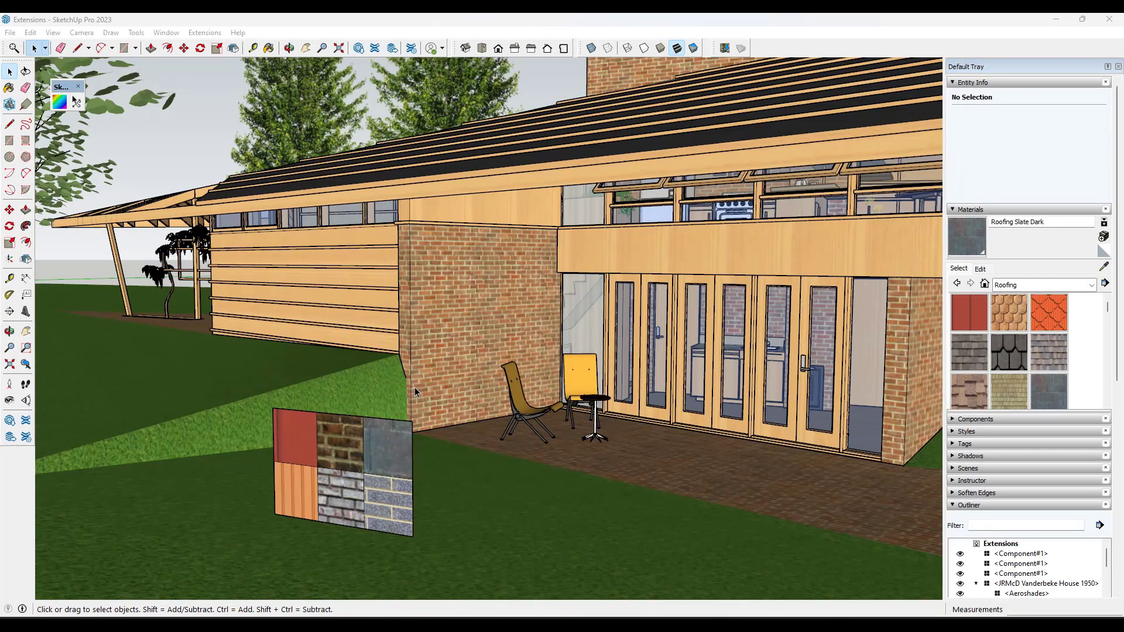
Step: Close the 3D Warehouse window and replace the house's Brick_Antique material with the dark brown brick sample using Material Replacer
middle_drag(415, 387, 418, 391)
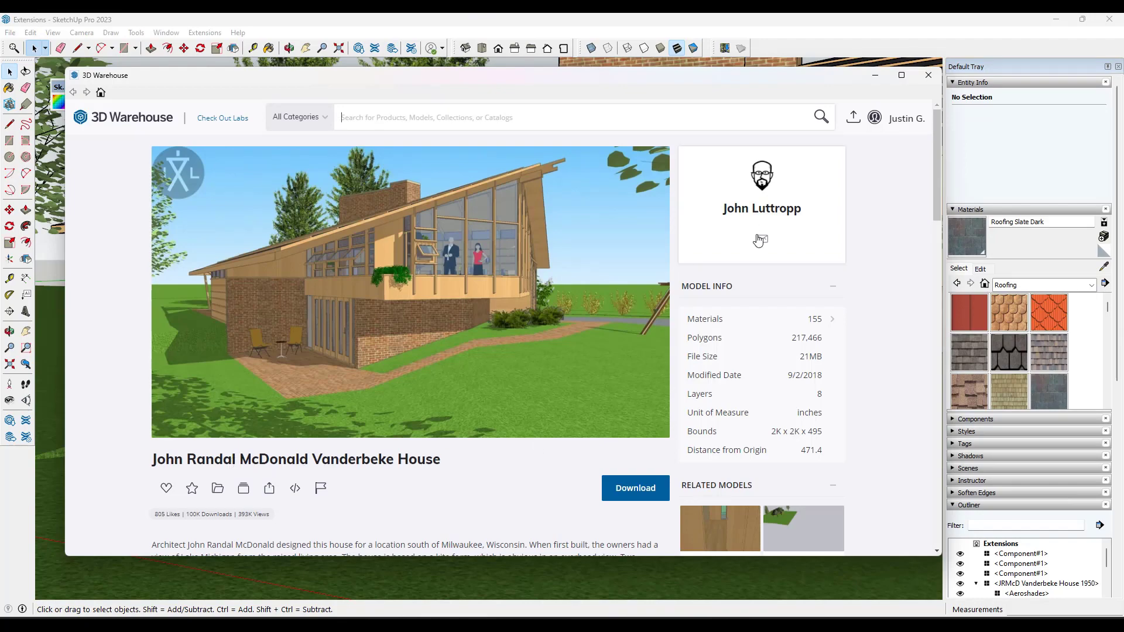
click(929, 75)
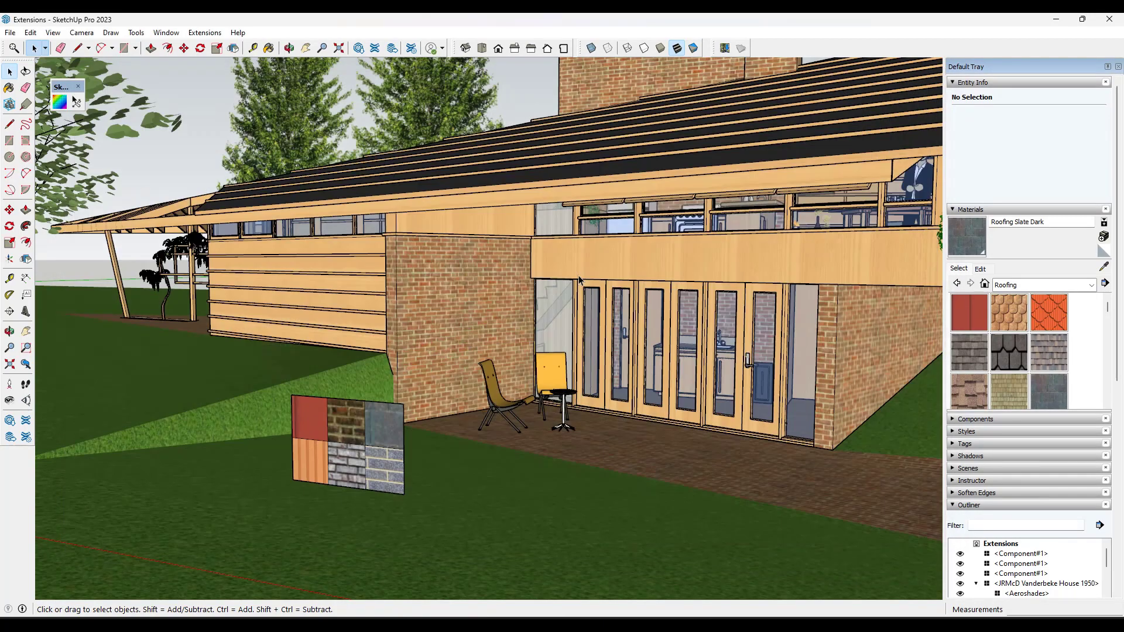
click(136, 33)
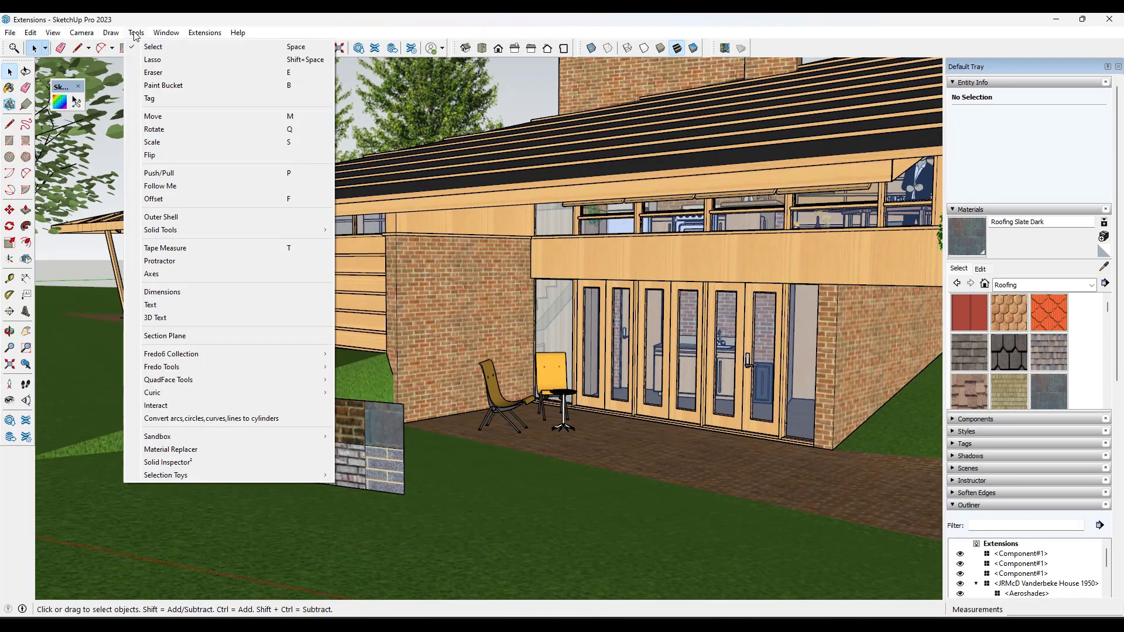
click(170, 449)
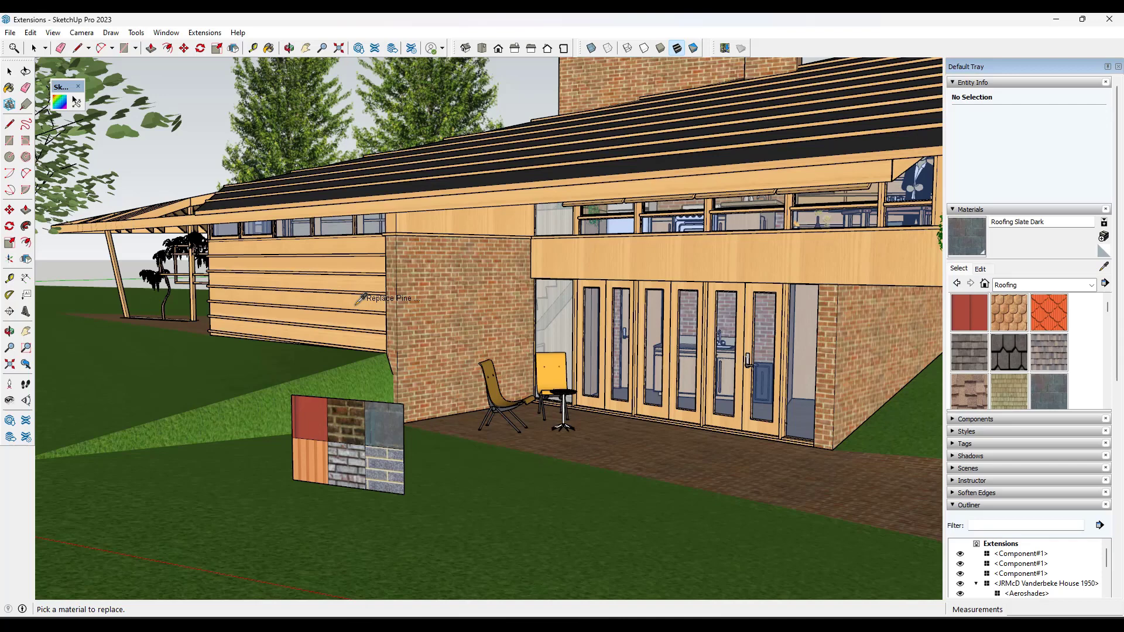
click(419, 289)
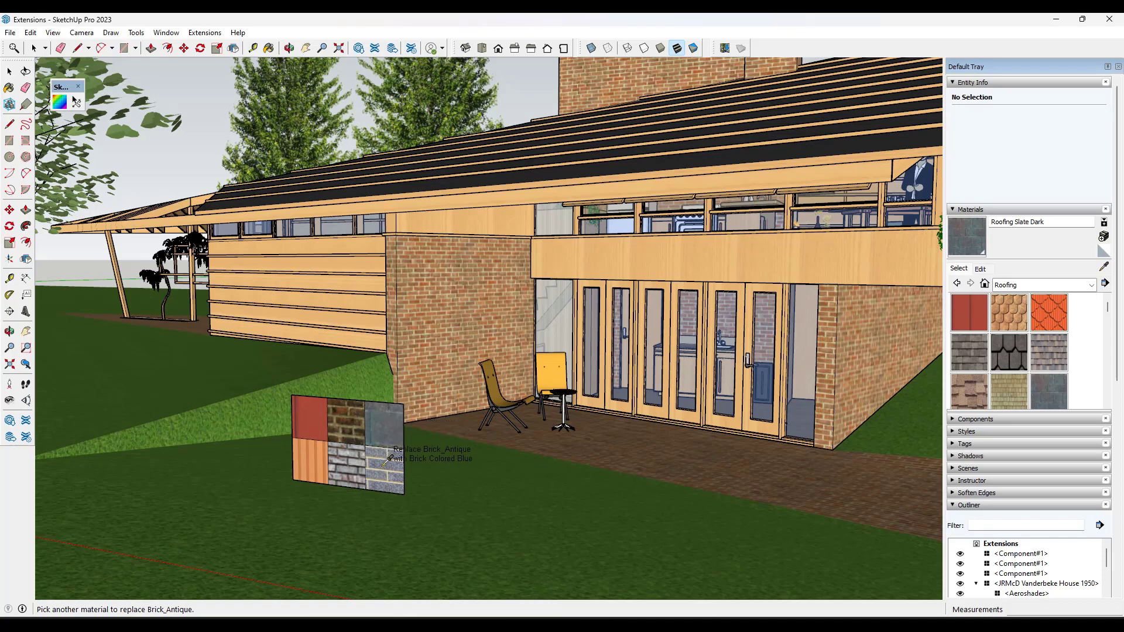
click(350, 416)
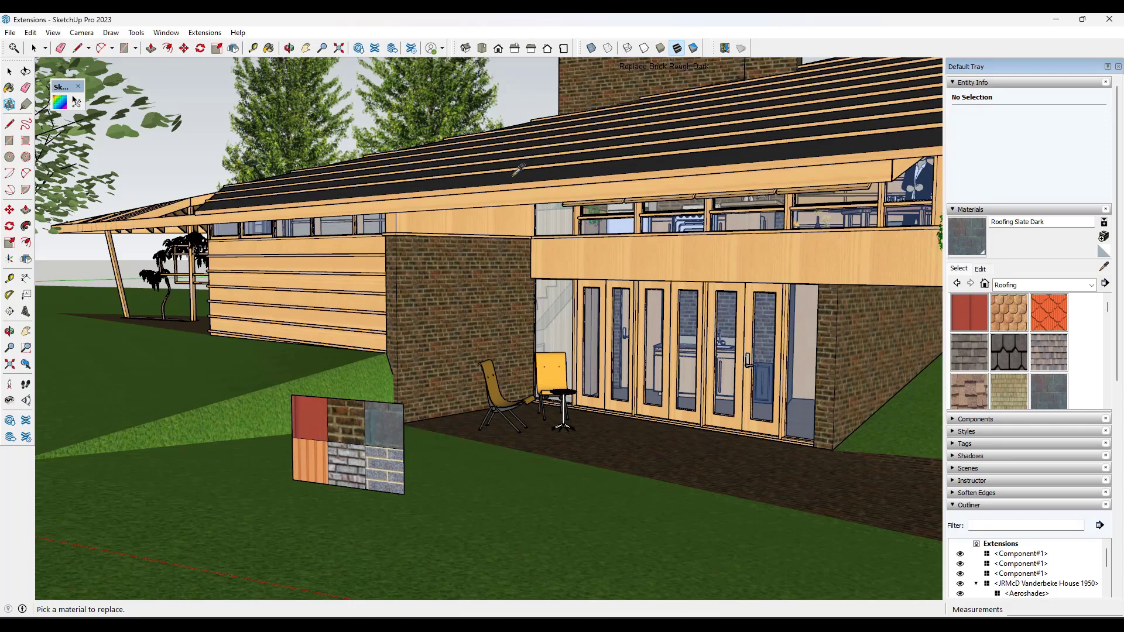
Step: Replace the house's Pine material with the orange siding sample, and replace that siding with Roofing Slate Dark
click(364, 274)
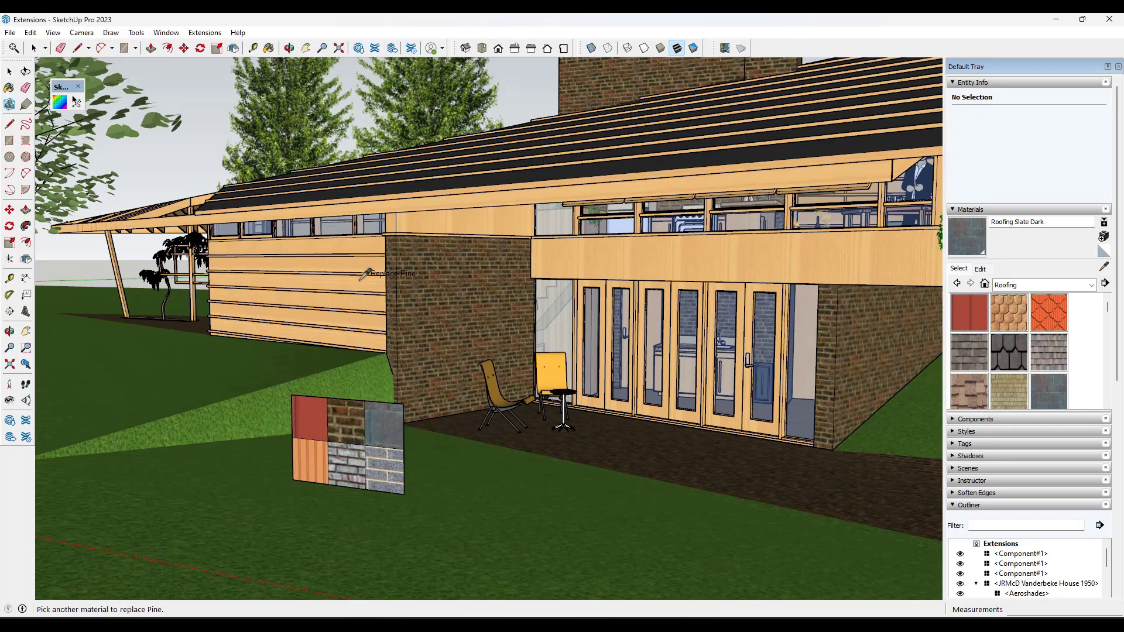
click(317, 464)
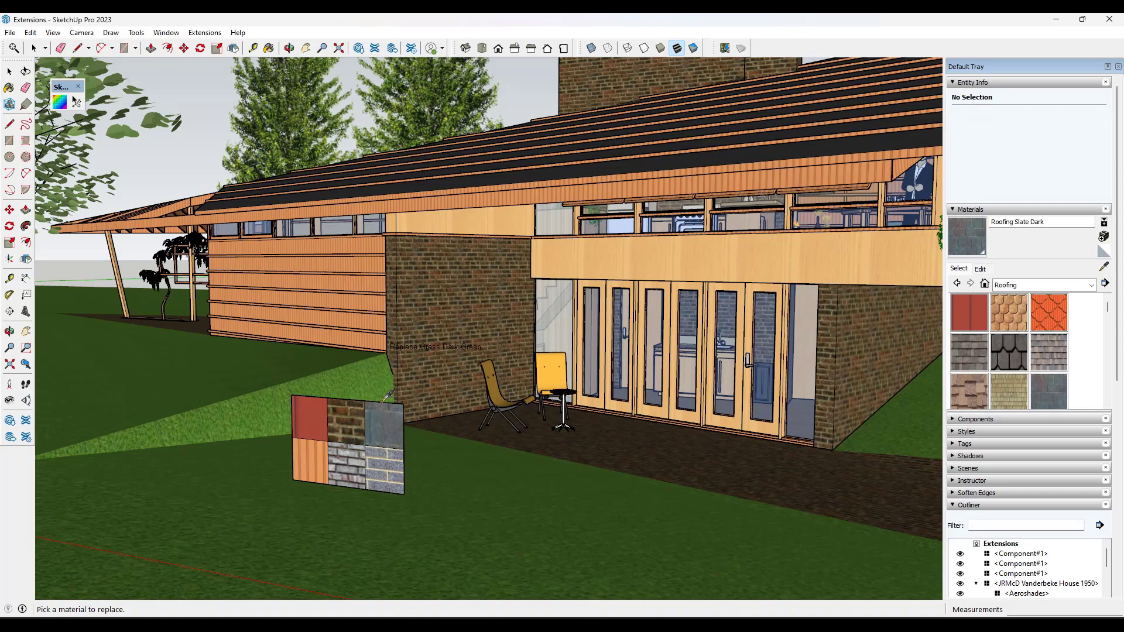
click(346, 279)
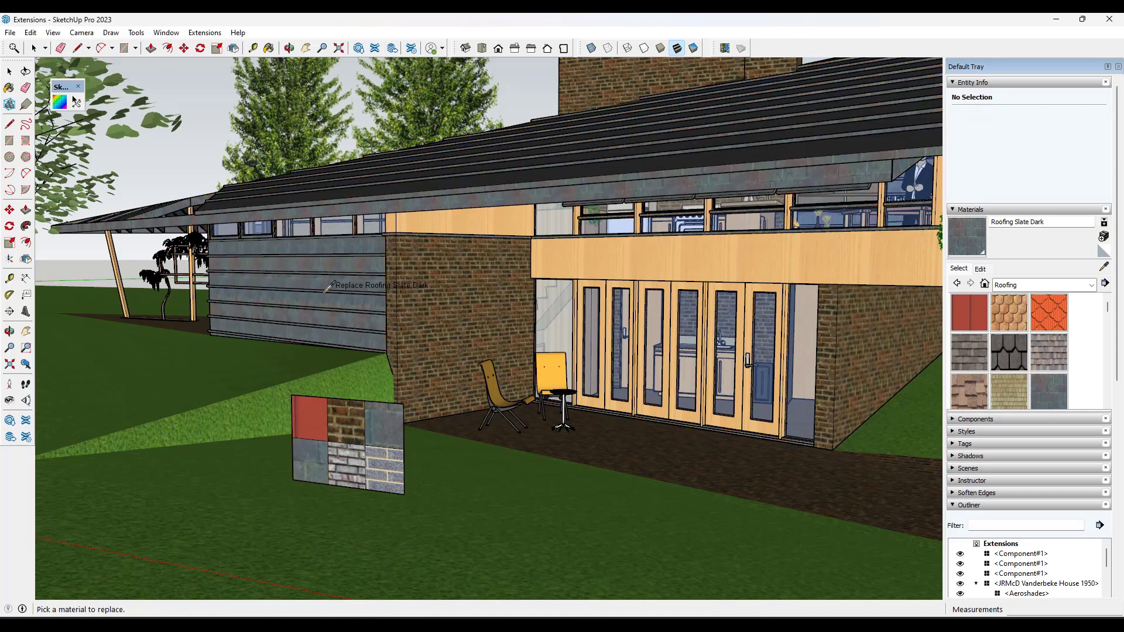
scroll(332, 280, down, 5)
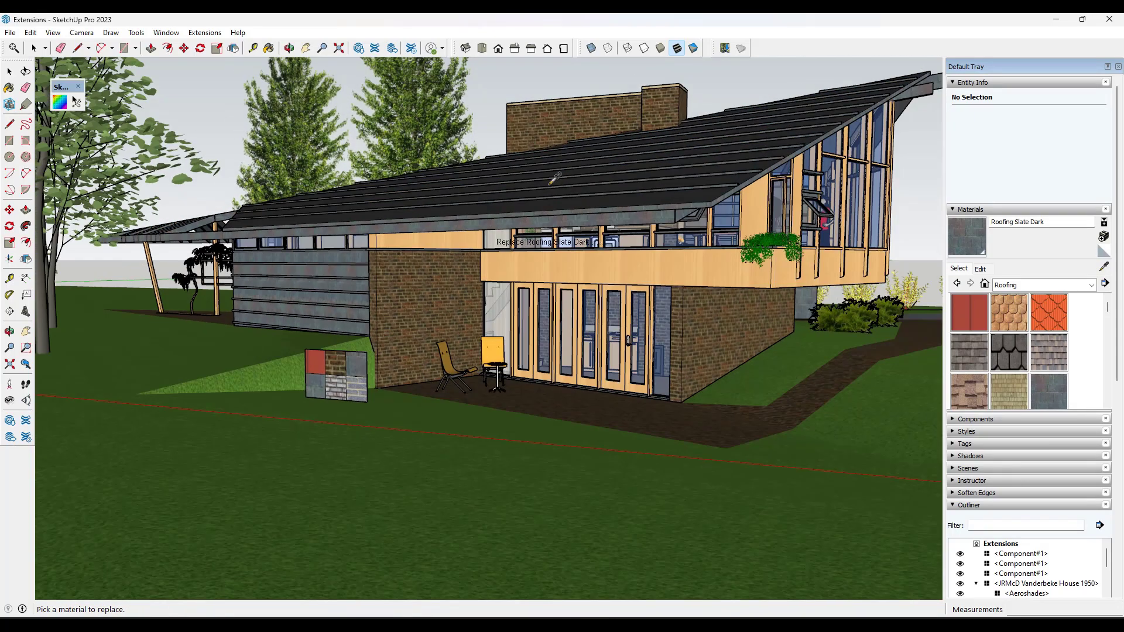
scroll(443, 265, up, 3)
middle_drag(319, 369, 290, 421)
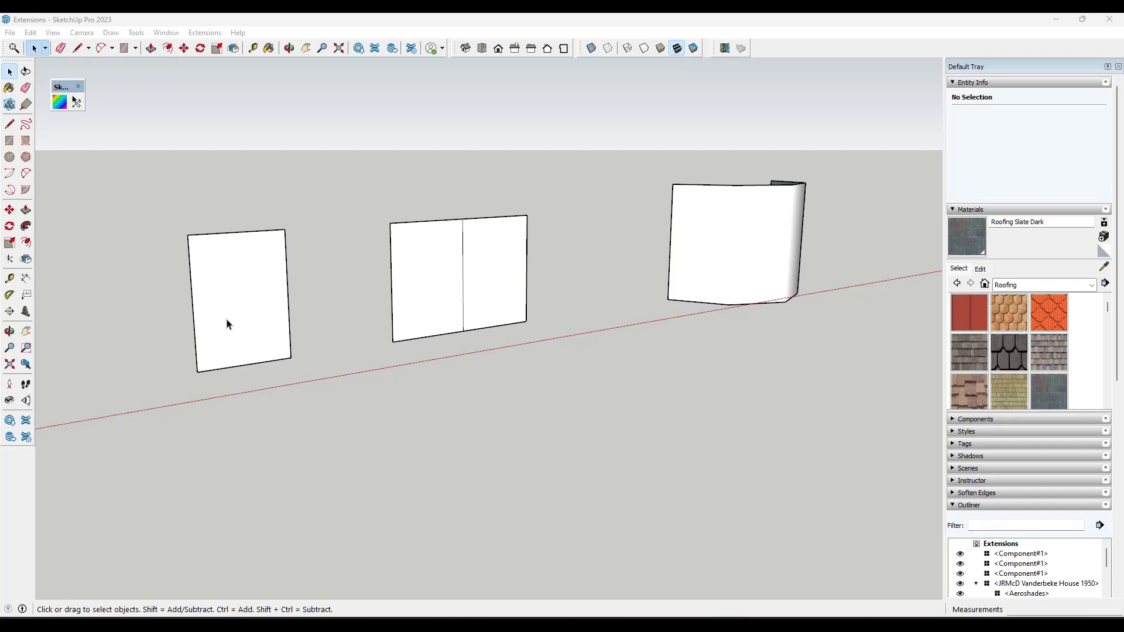
Step: Turn the single rectangle into a window with Lattice Maker, using pane thickness 1, Black lattice material and Glass pane material
drag(149, 200, 328, 402)
click(212, 35)
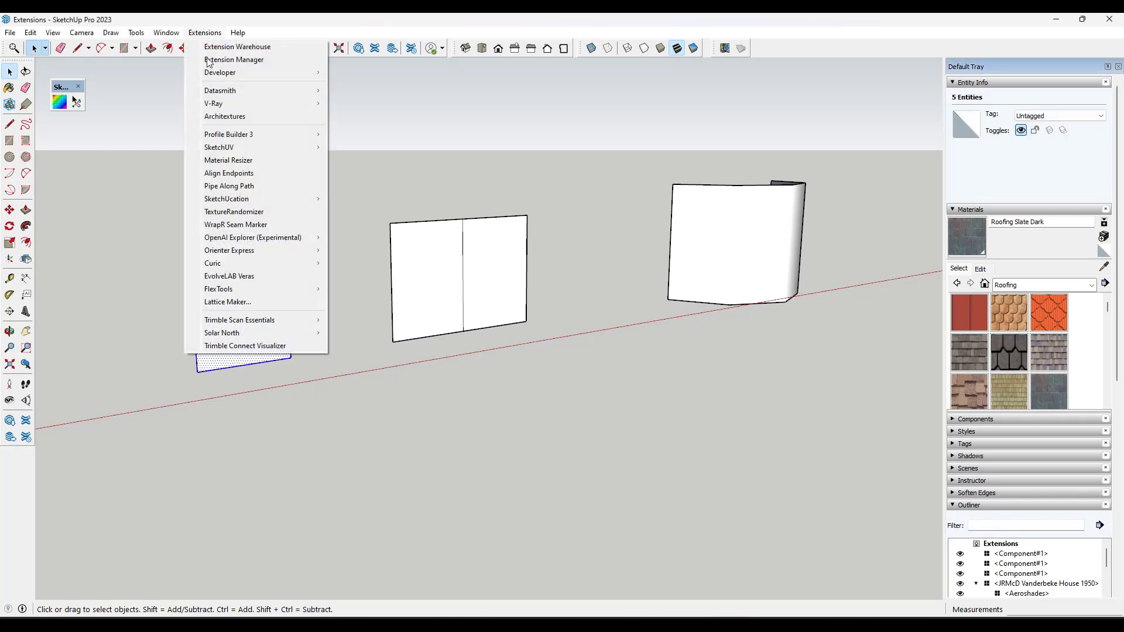
click(221, 302)
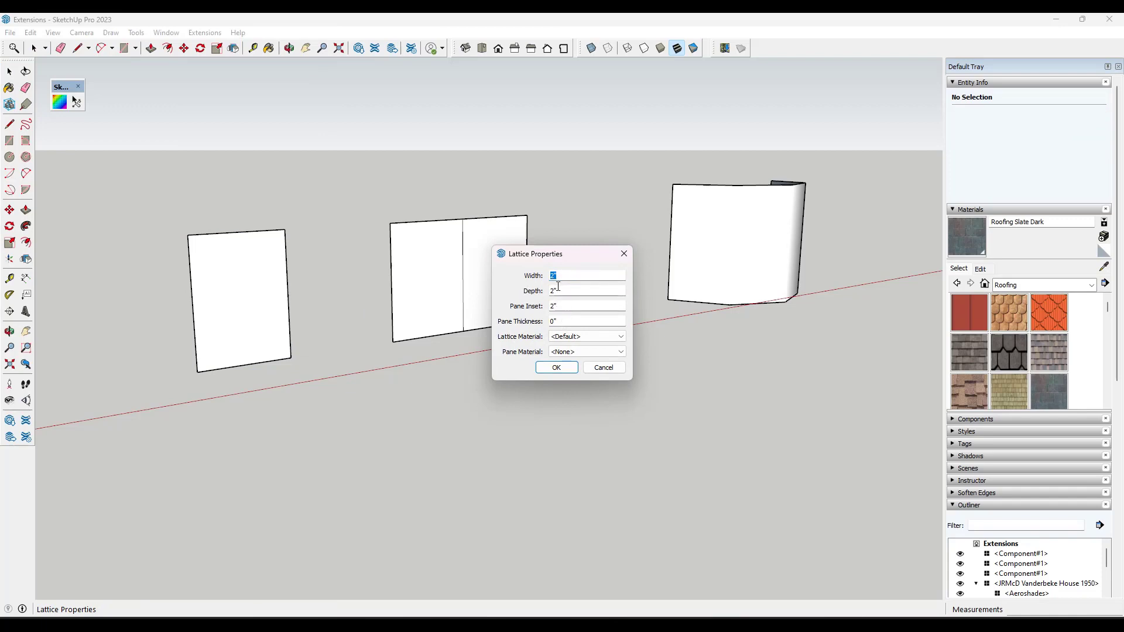
click(560, 321)
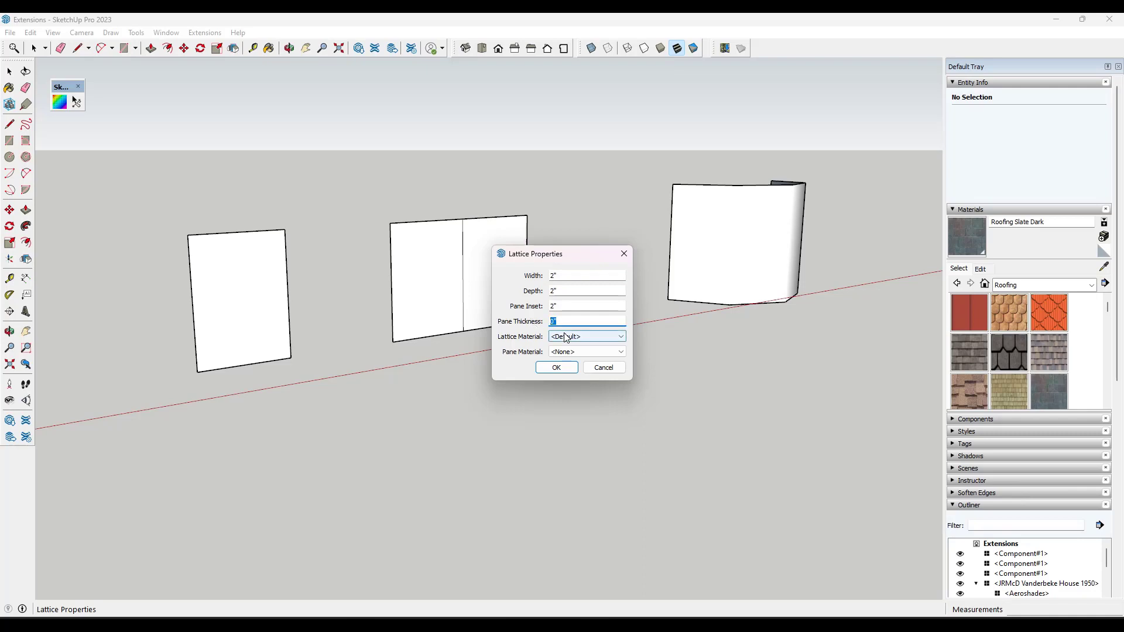
text(1)
click(573, 338)
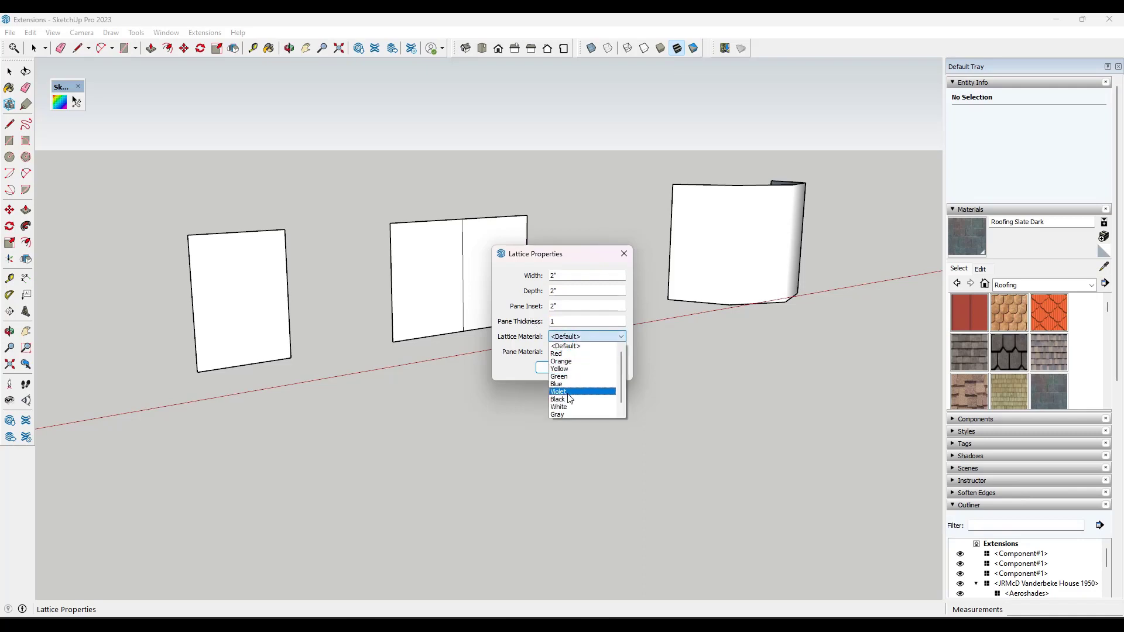
click(565, 402)
click(585, 351)
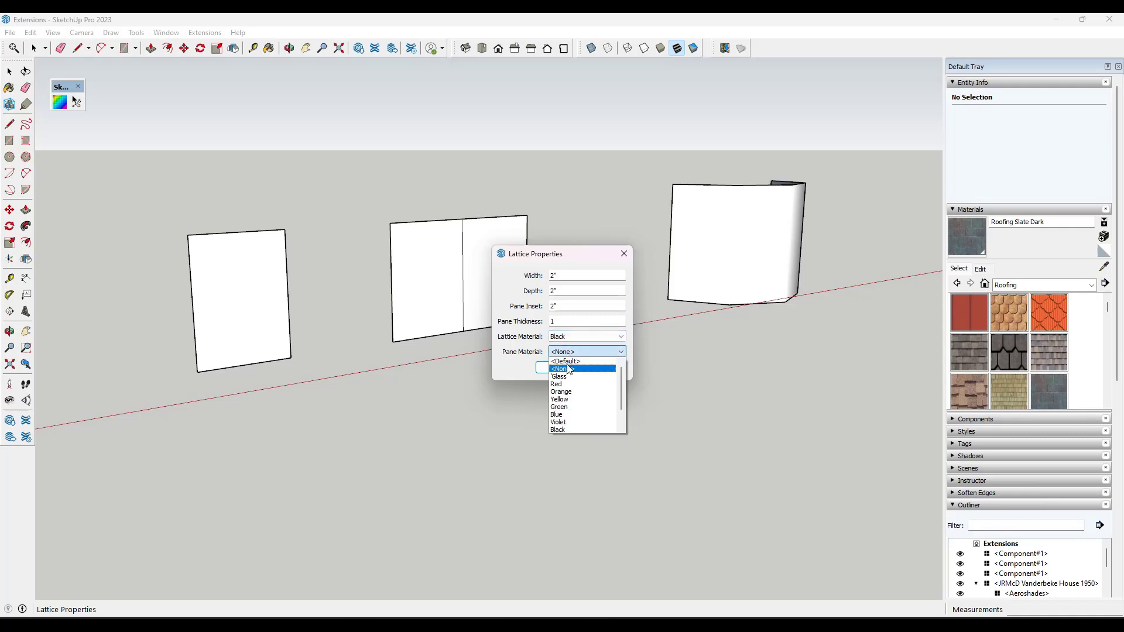
click(567, 376)
click(553, 367)
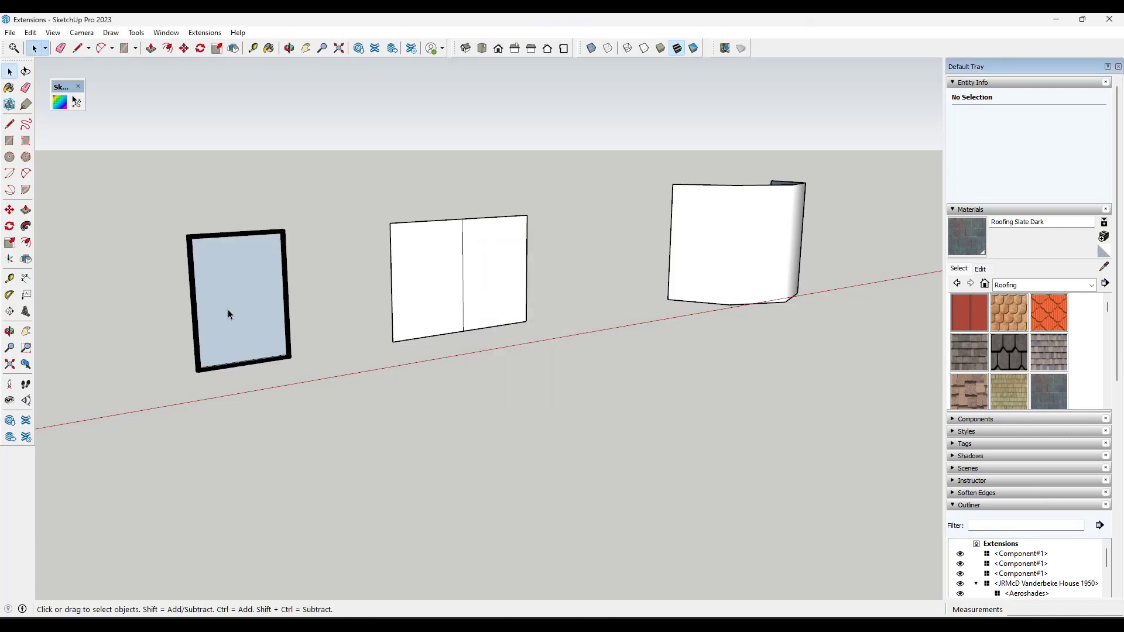
Step: Turn the rectangle divided by a vertical line into a window with Lattice Maker, using the default lattice material and Glass panes
scroll(194, 281, up, 3)
scroll(183, 274, up, 5)
scroll(211, 261, down, 5)
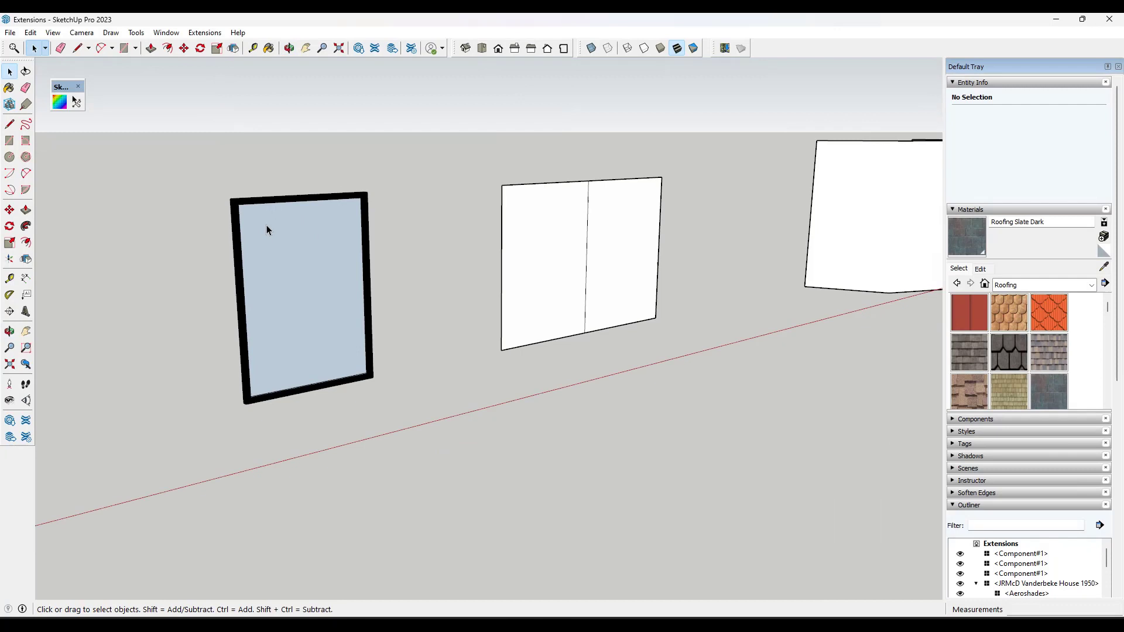
scroll(268, 228, up, 1)
middle_drag(291, 284, 296, 261)
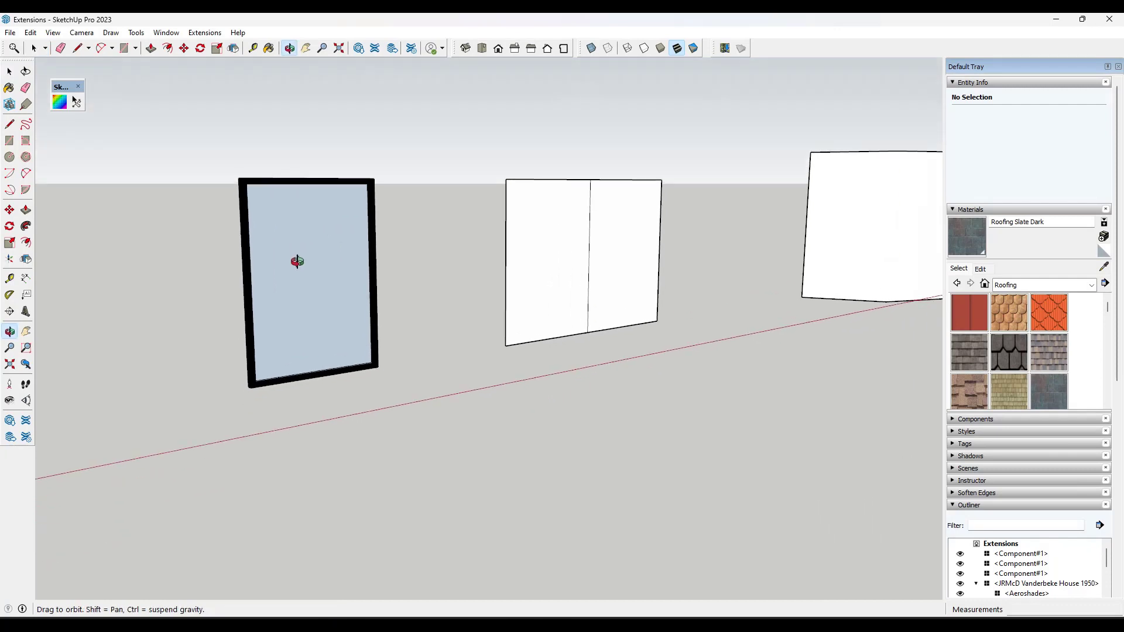
scroll(363, 185, down, 1)
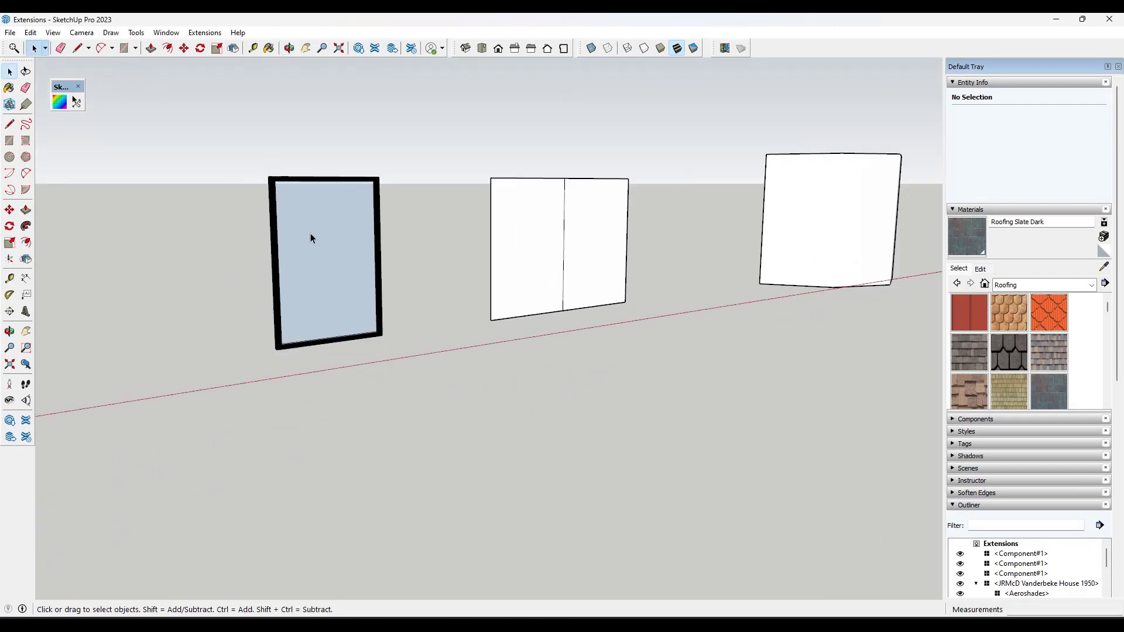
drag(465, 132, 651, 357)
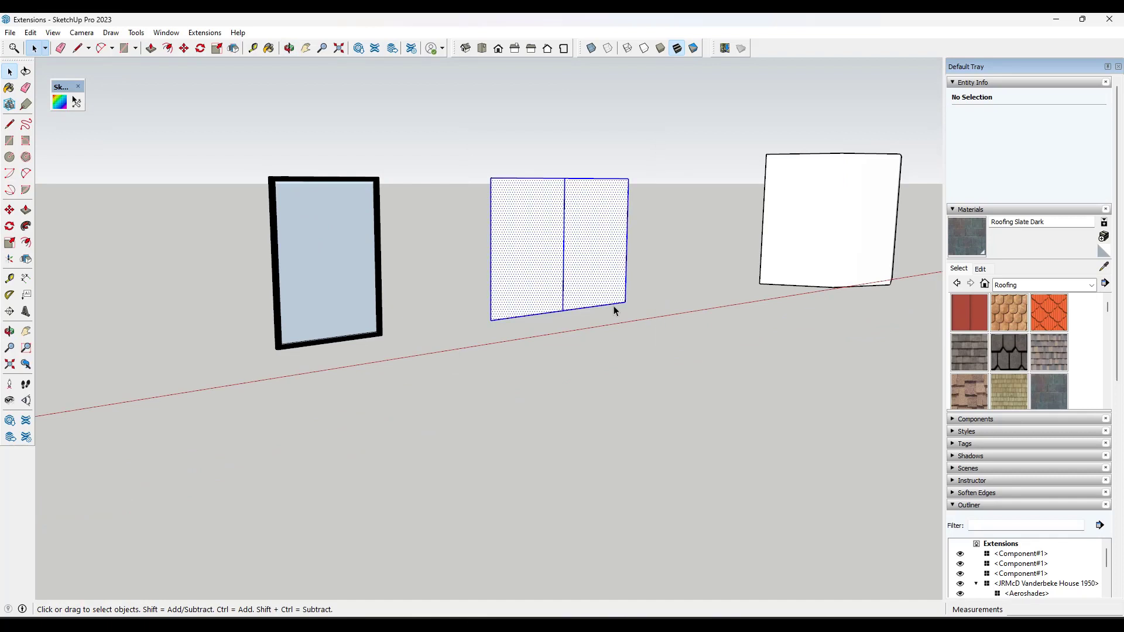
click(204, 33)
click(232, 301)
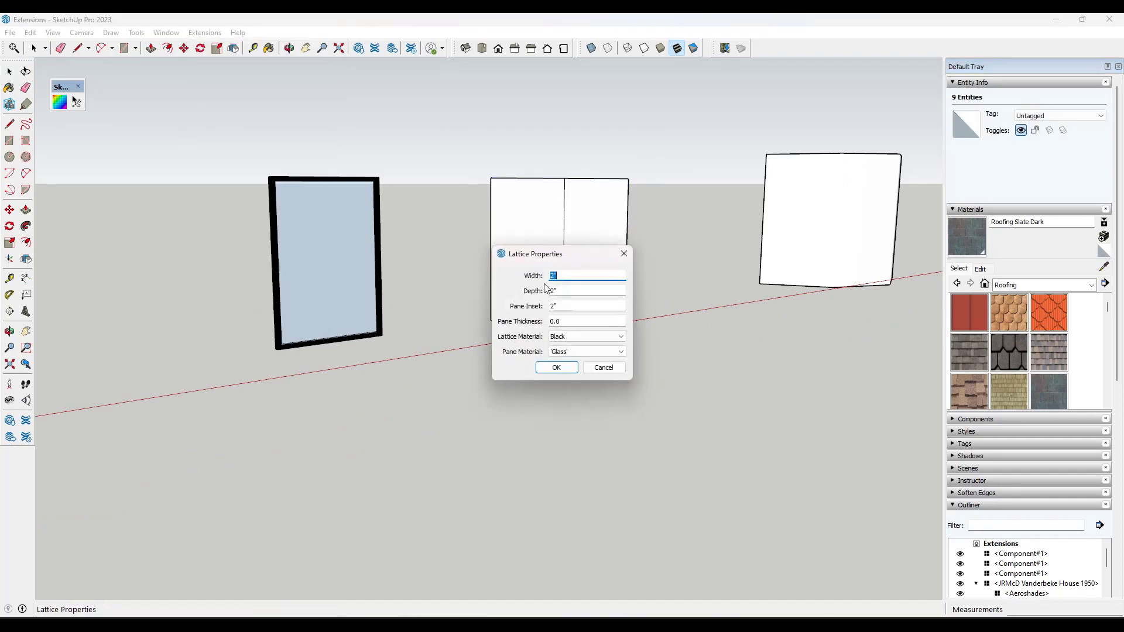
click(574, 337)
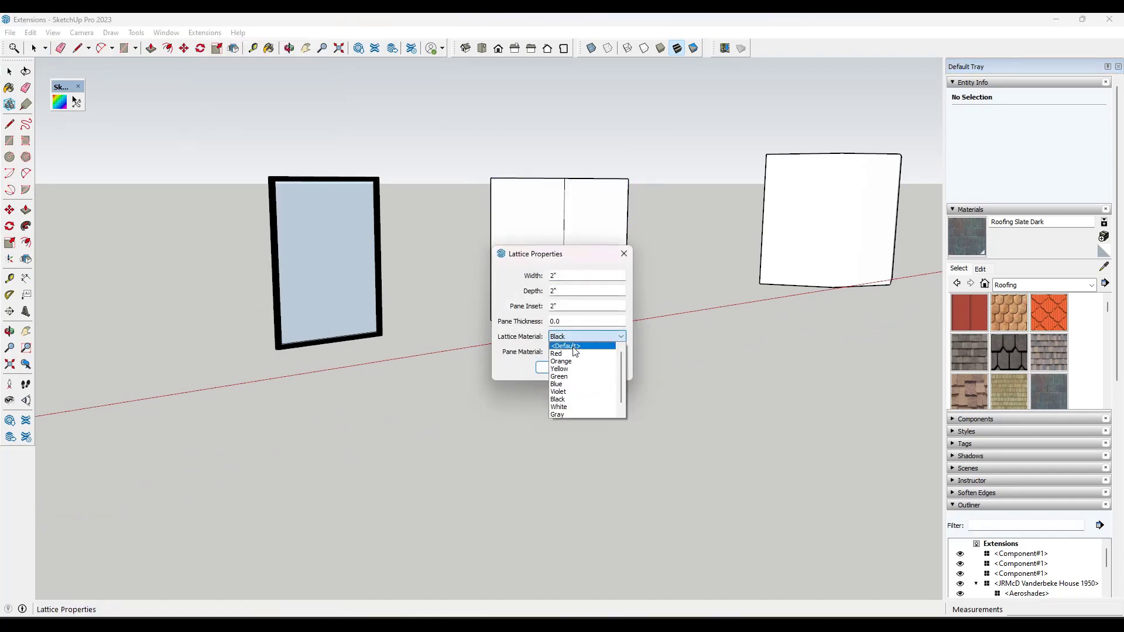
click(555, 333)
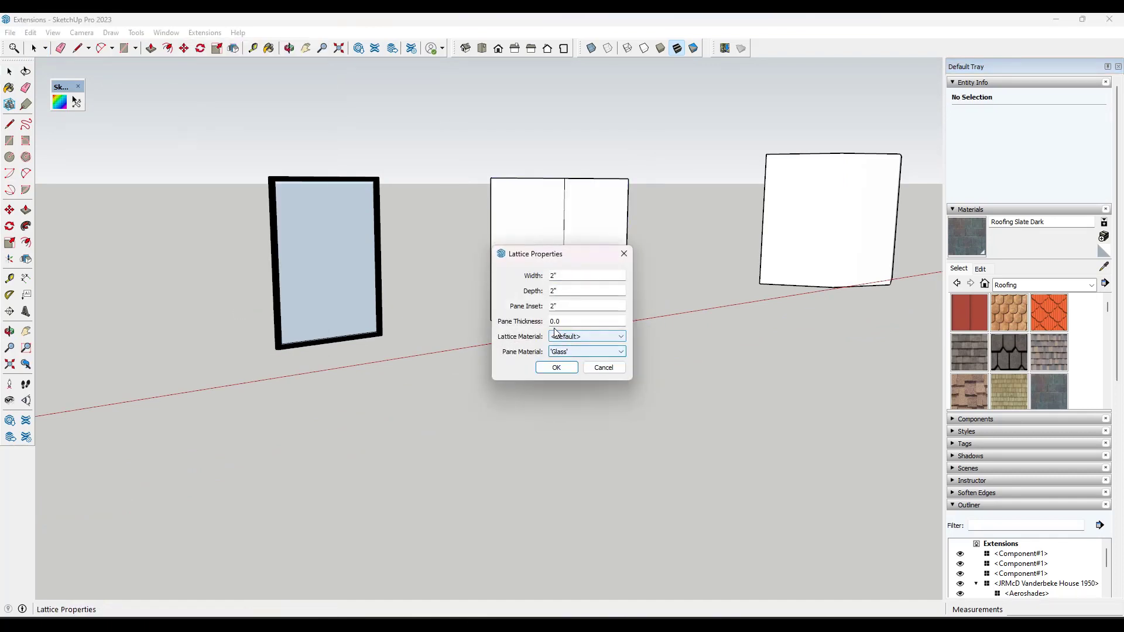
click(557, 367)
Step: Examine the curved surface's hidden segment edges by selecting all its connected geometry, and clear the selection
middle_drag(653, 231, 480, 216)
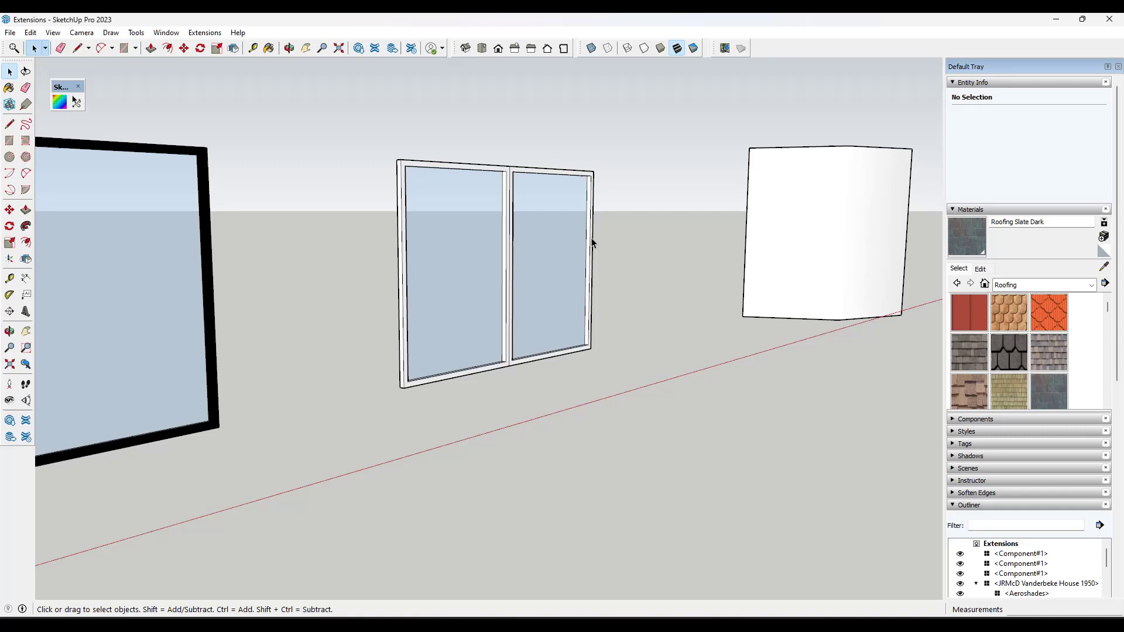
scroll(499, 333, down, 5)
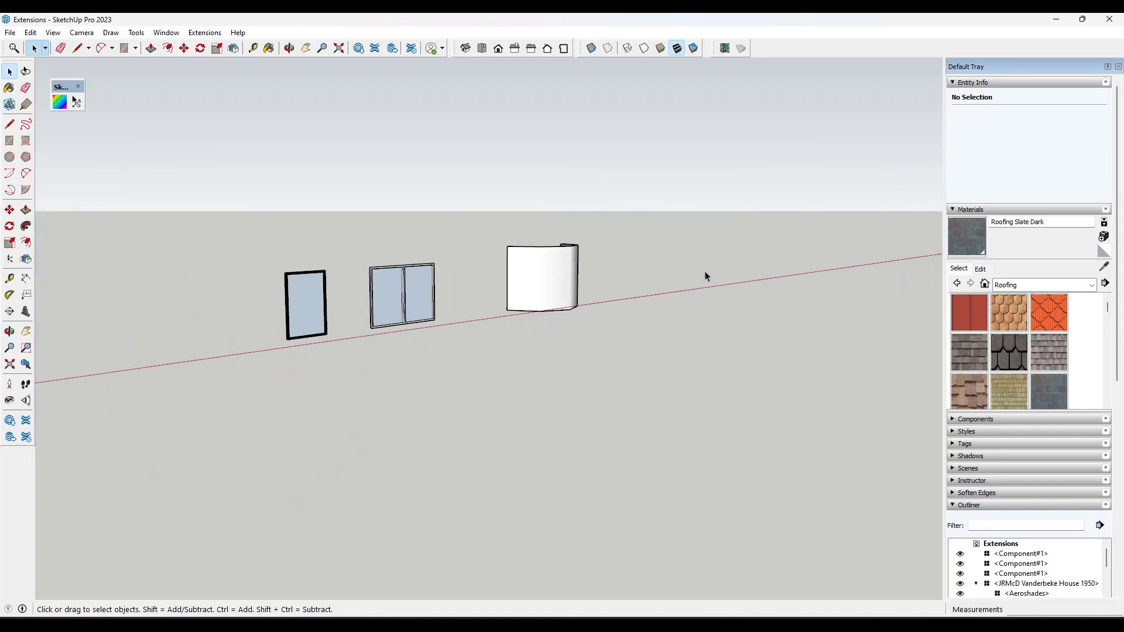
middle_drag(705, 276, 374, 291)
click(414, 332)
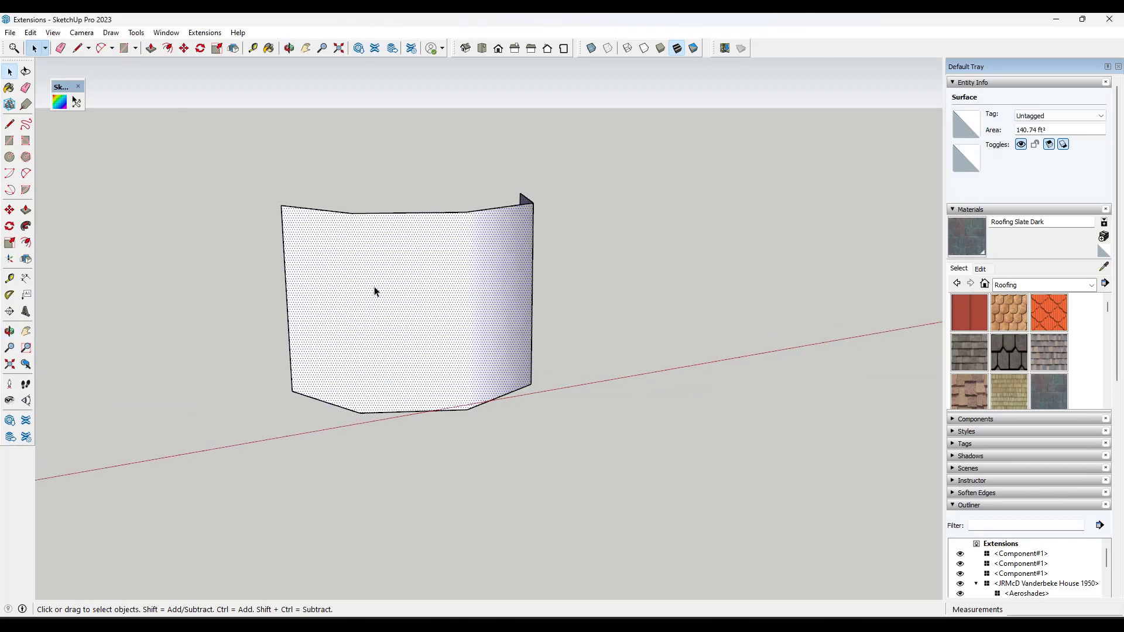
triple_click(374, 291)
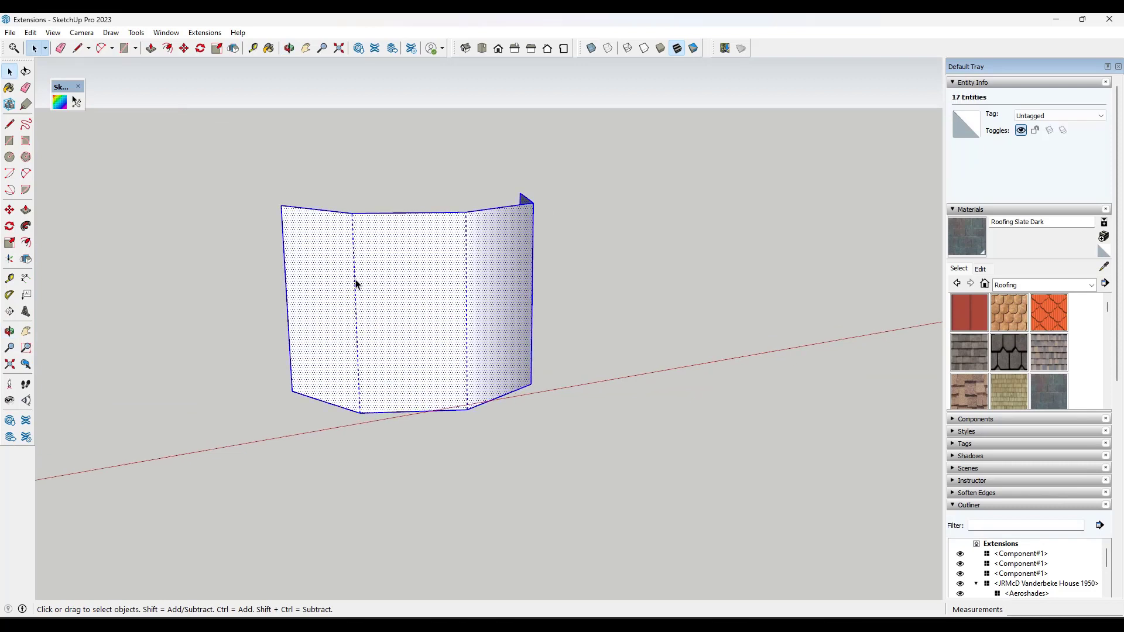
click(54, 33)
key(Escape)
click(396, 179)
Step: Turn the curved surface into a segmented window with Lattice Maker, using width 4 and depth 4 with default lattice material and Glass panes
click(482, 311)
middle_drag(482, 311, 527, 276)
click(204, 33)
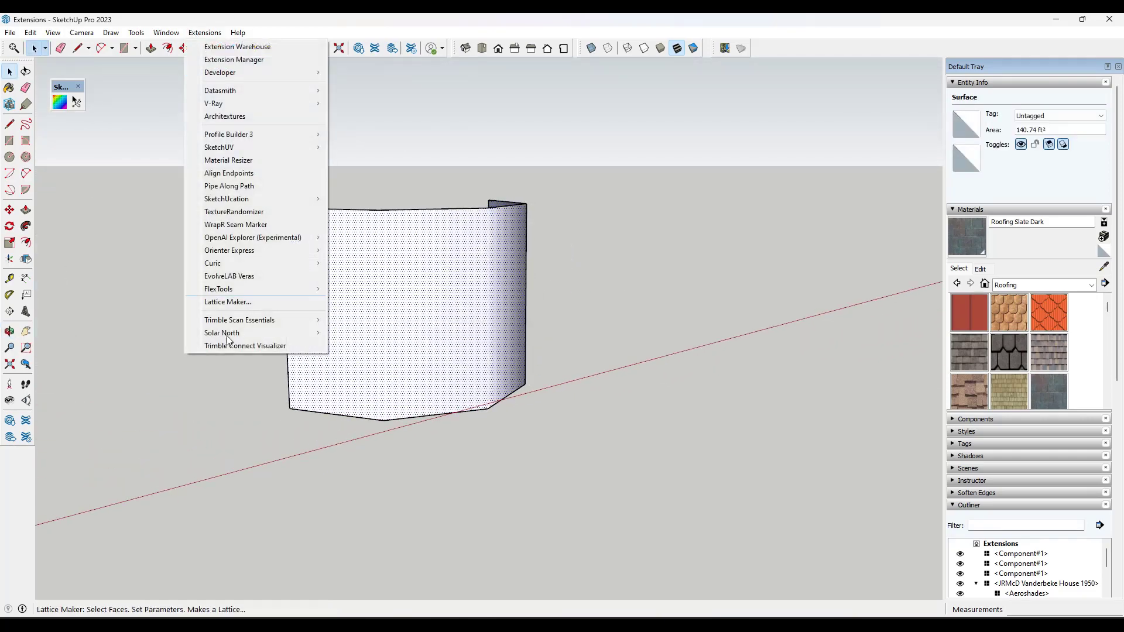
click(234, 305)
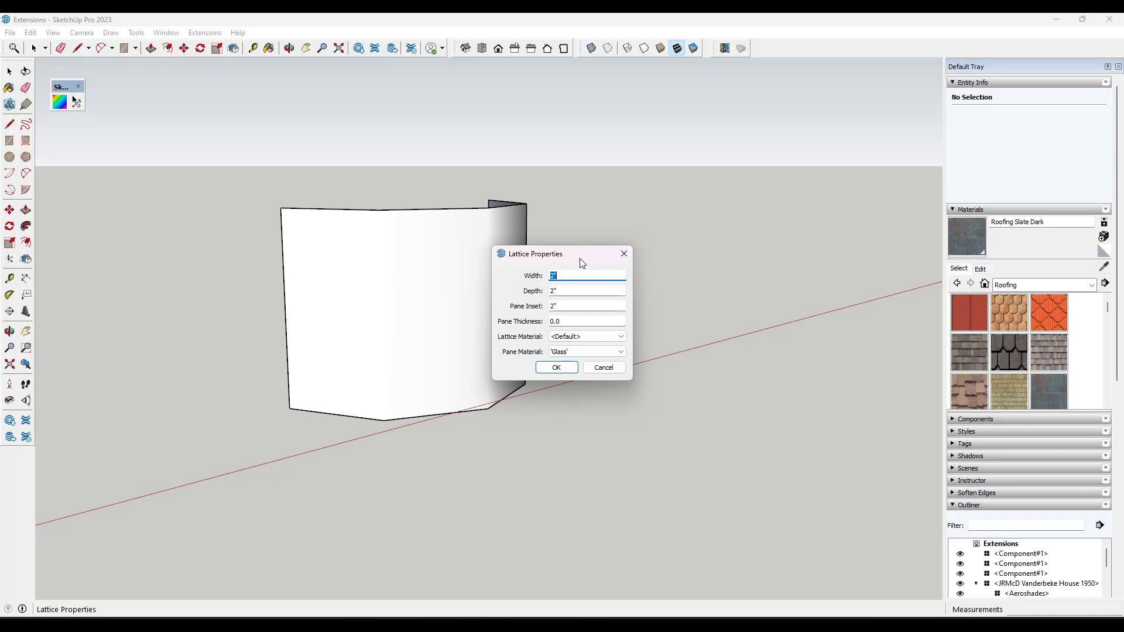
text(4)
key(Tab)
text(4)
key(Tab)
click(558, 372)
middle_drag(547, 369, 429, 339)
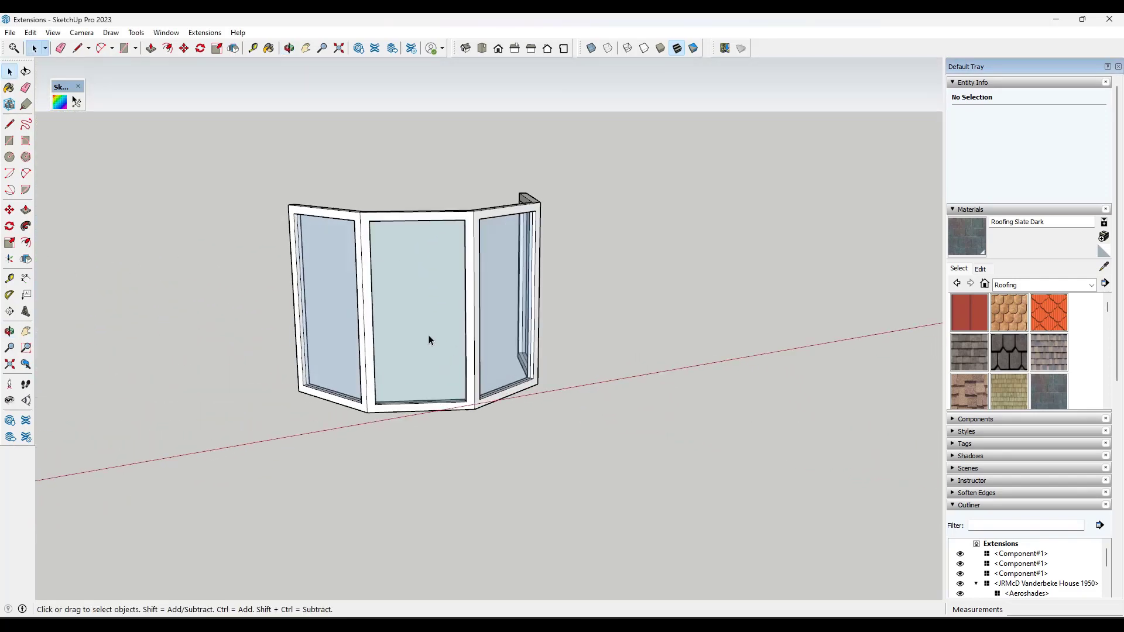
scroll(445, 318, down, 3)
scroll(445, 318, up, 2)
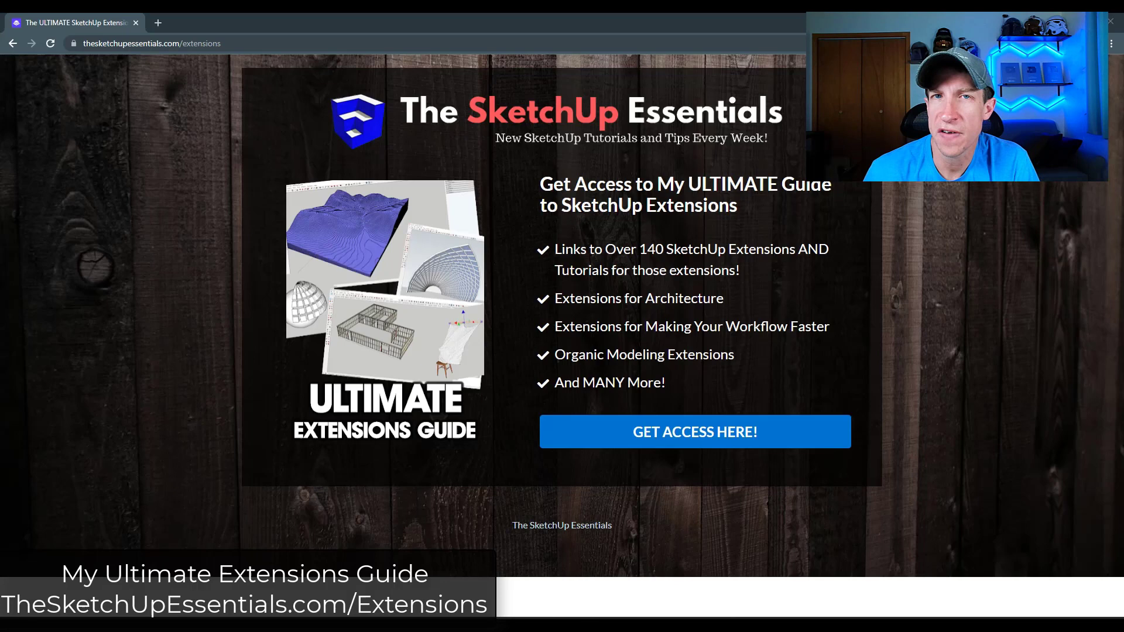